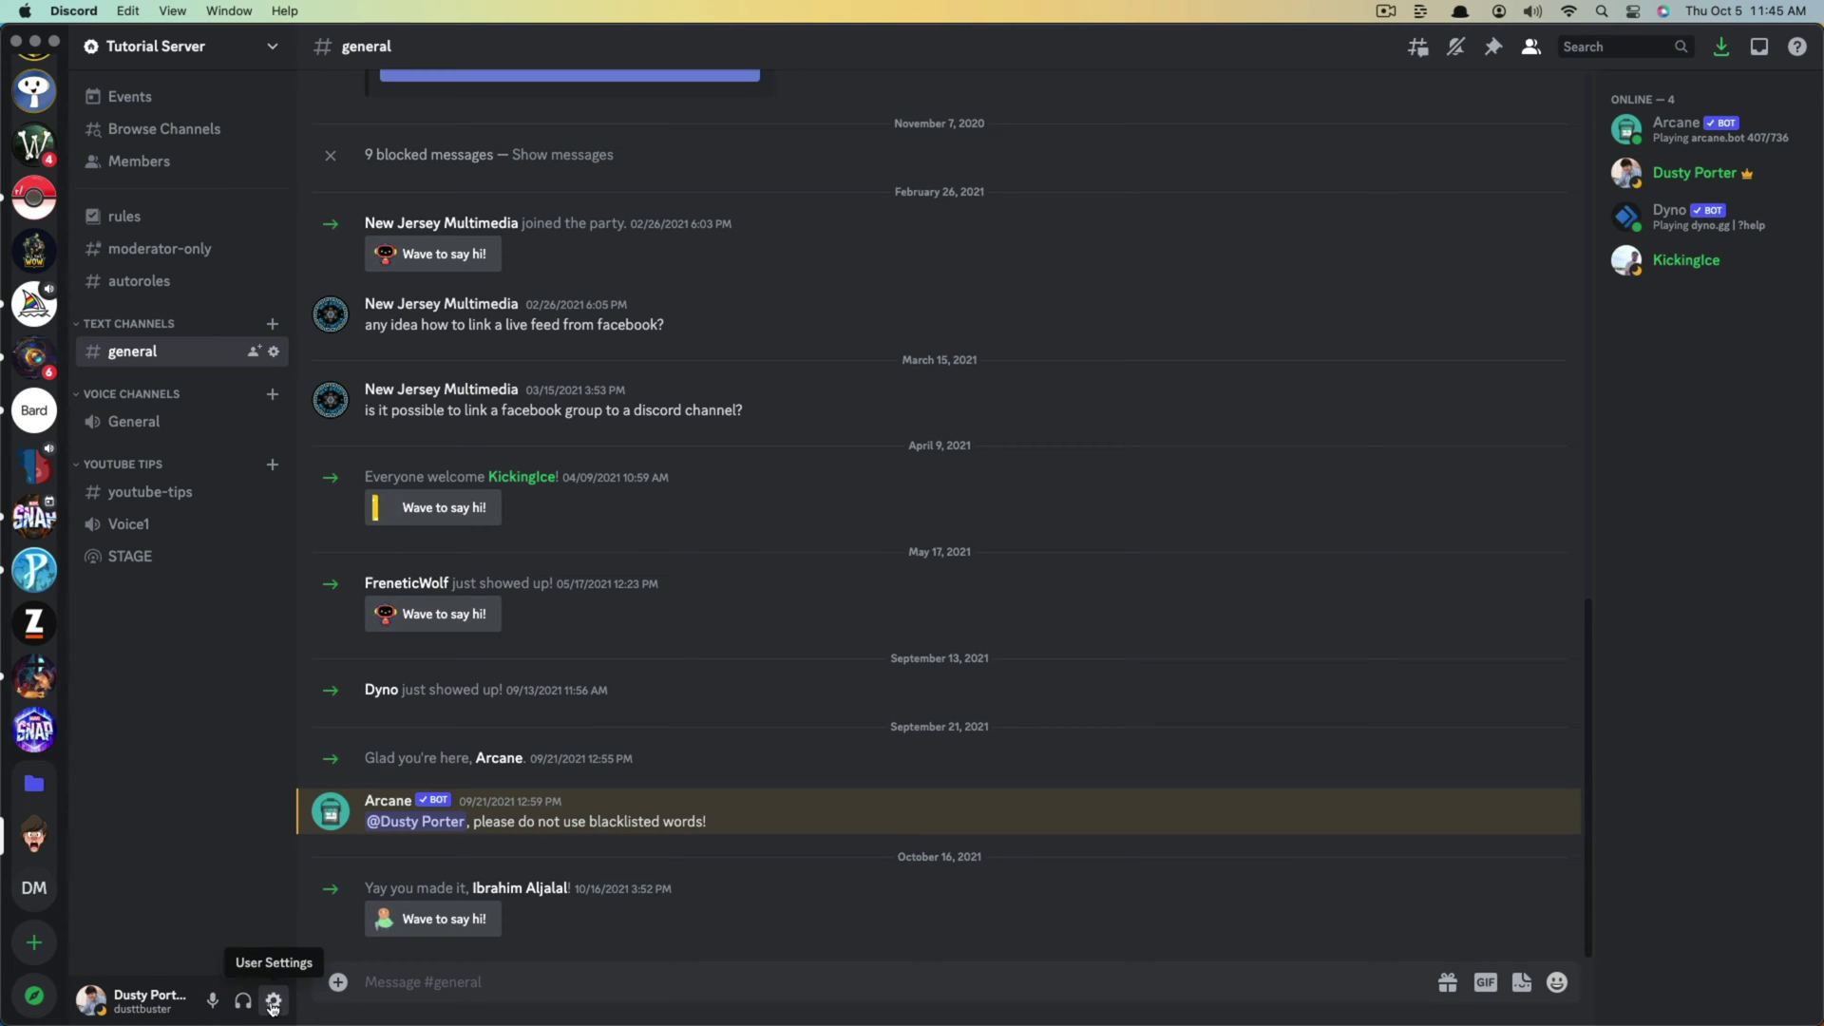
Open Discord's User Settings > Connections, listing the linked Battle.net, Facebook and League of Legends accounts.
left_click(273, 1002)
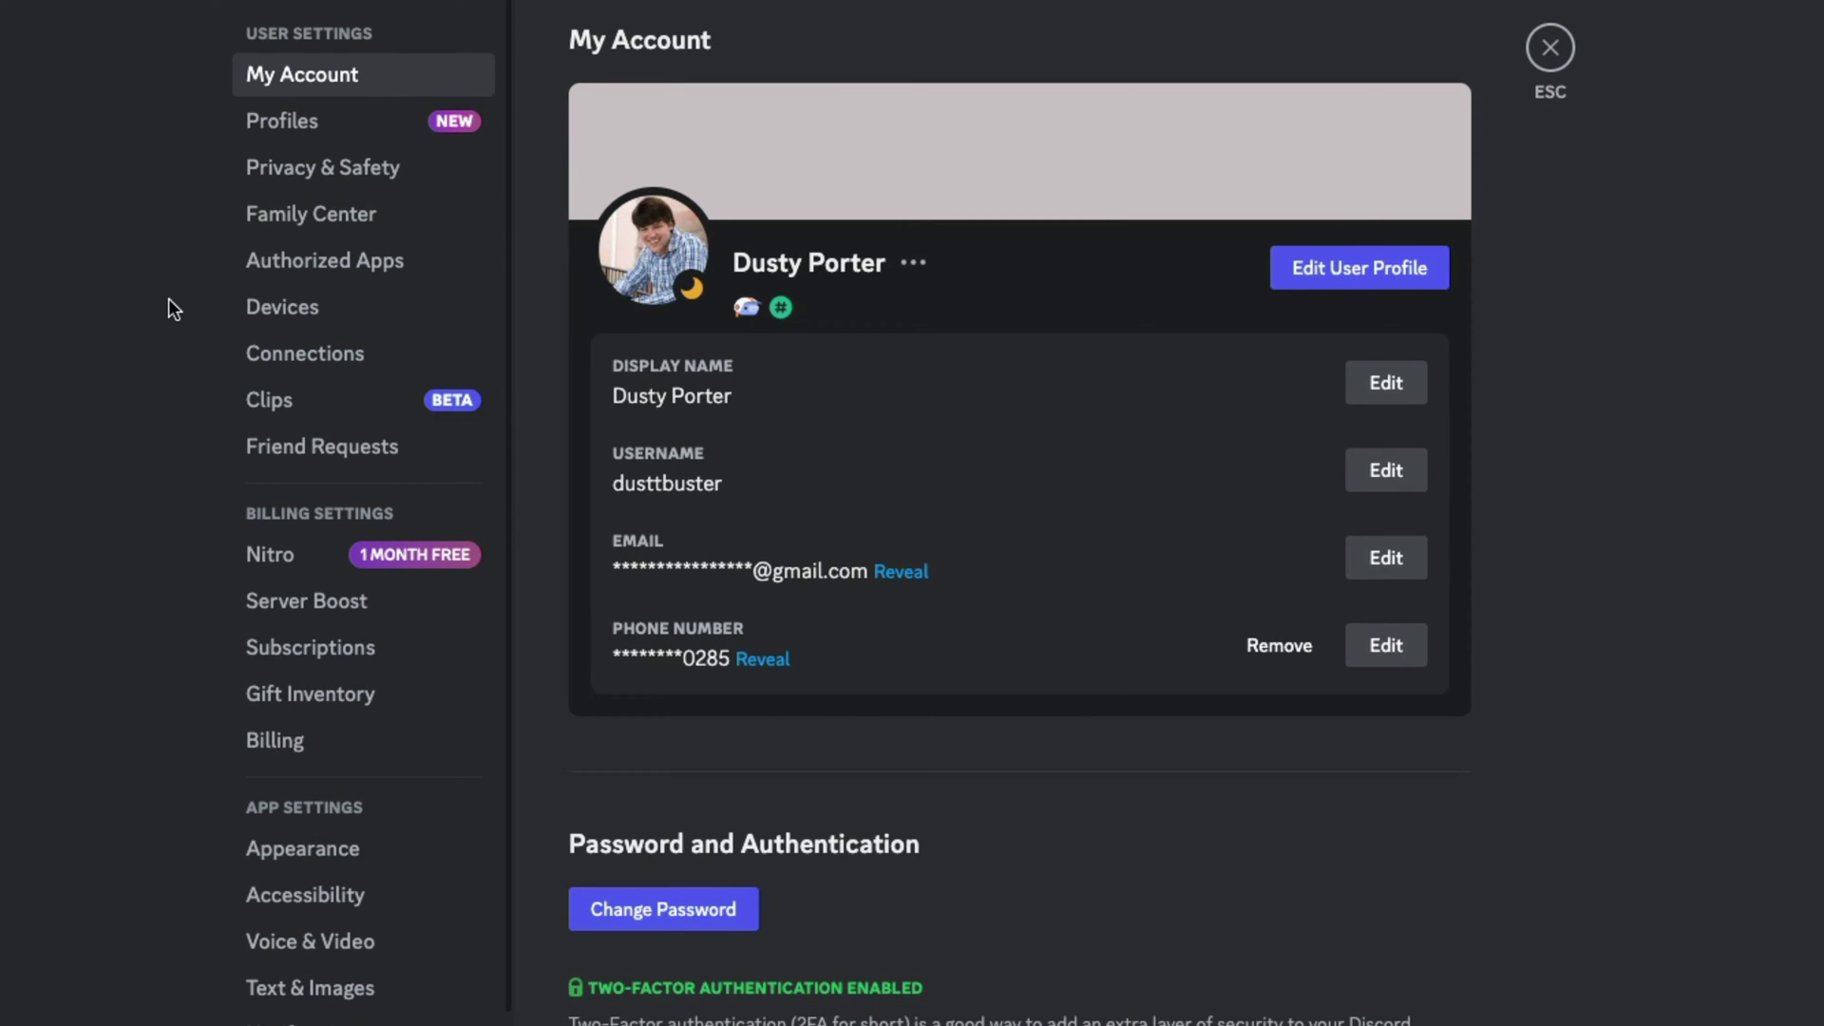
left_click(307, 363)
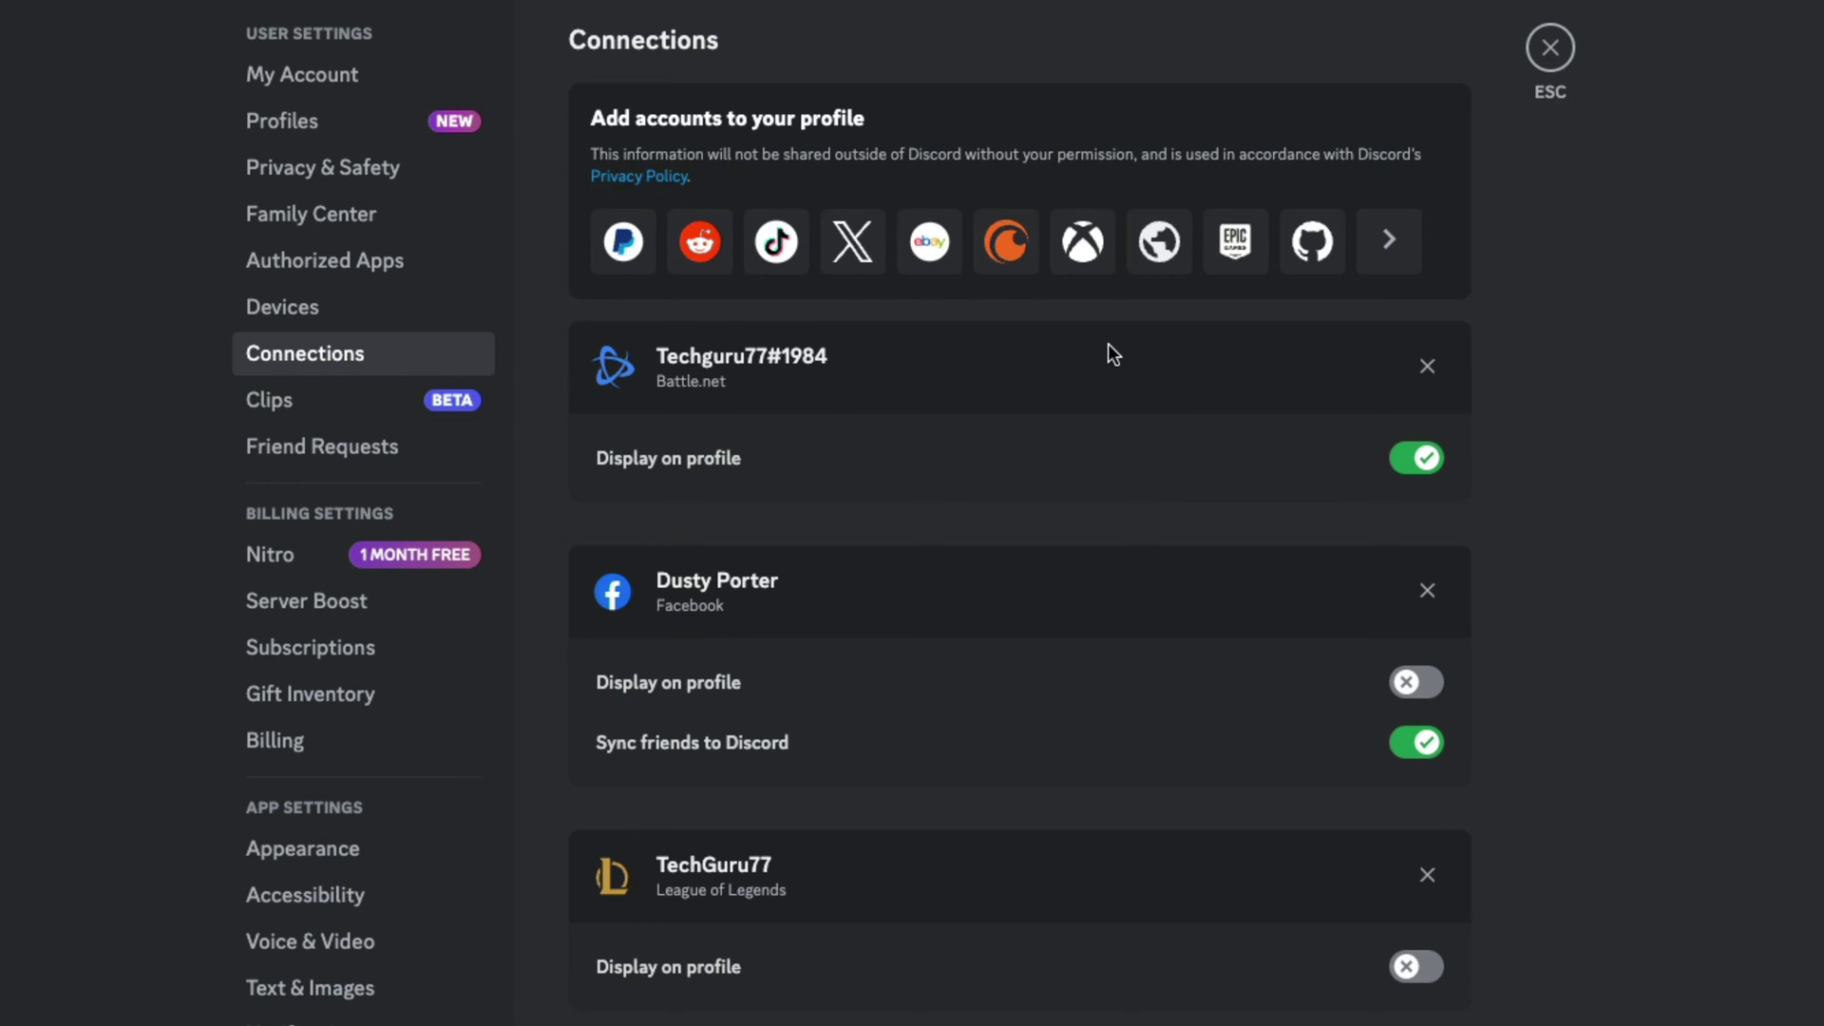
Add an Xbox connection in Discord and continue past the intro and Step 1 of 2.
left_click(1091, 263)
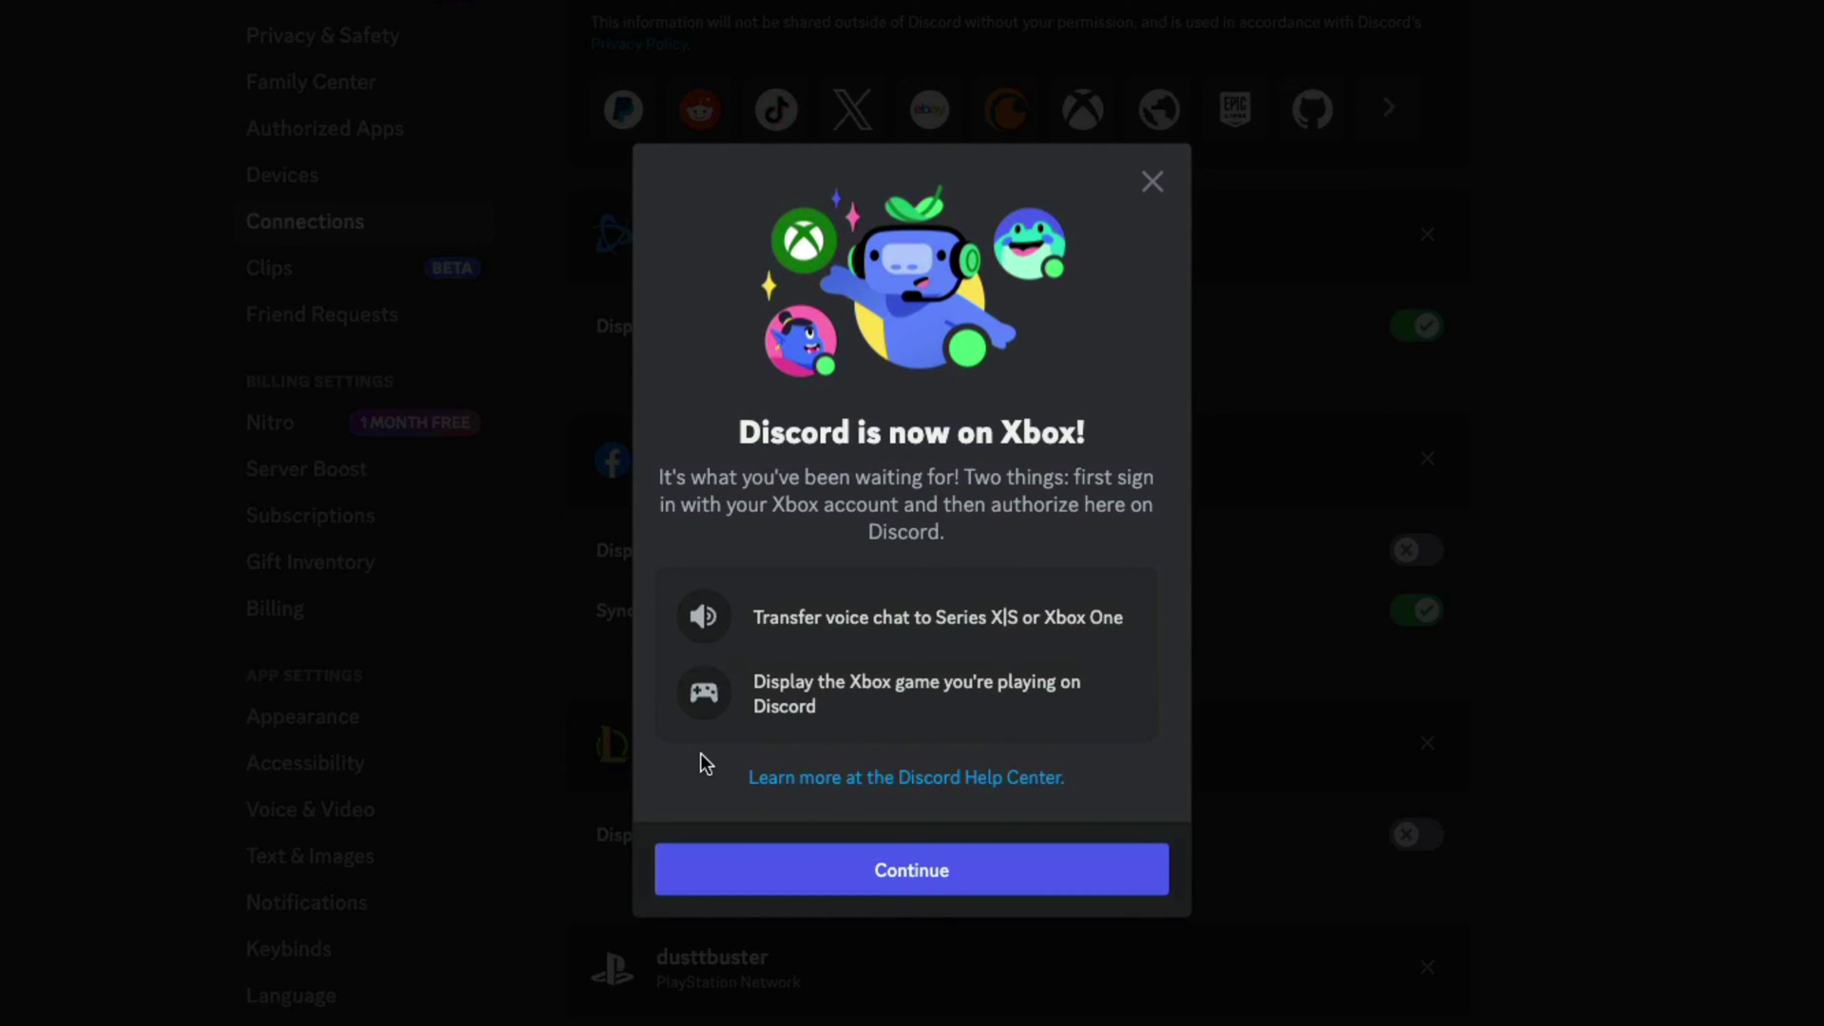
left_click(808, 880)
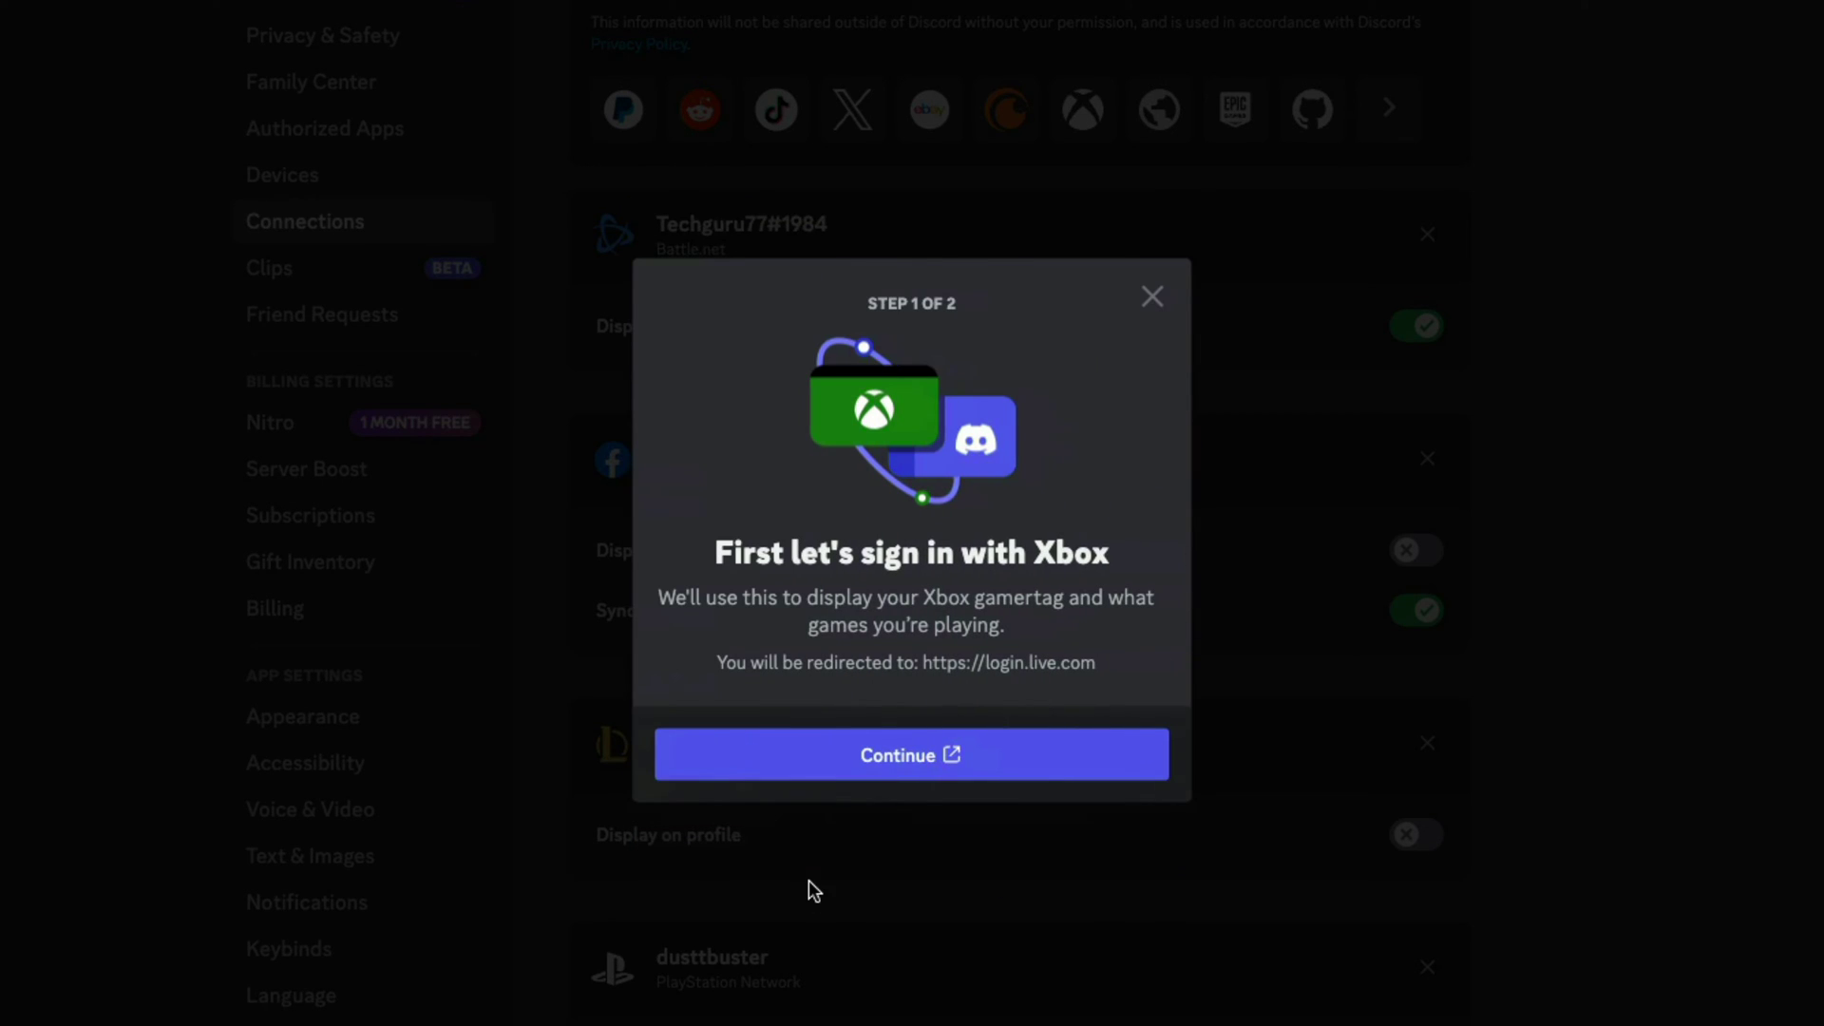
left_click(796, 760)
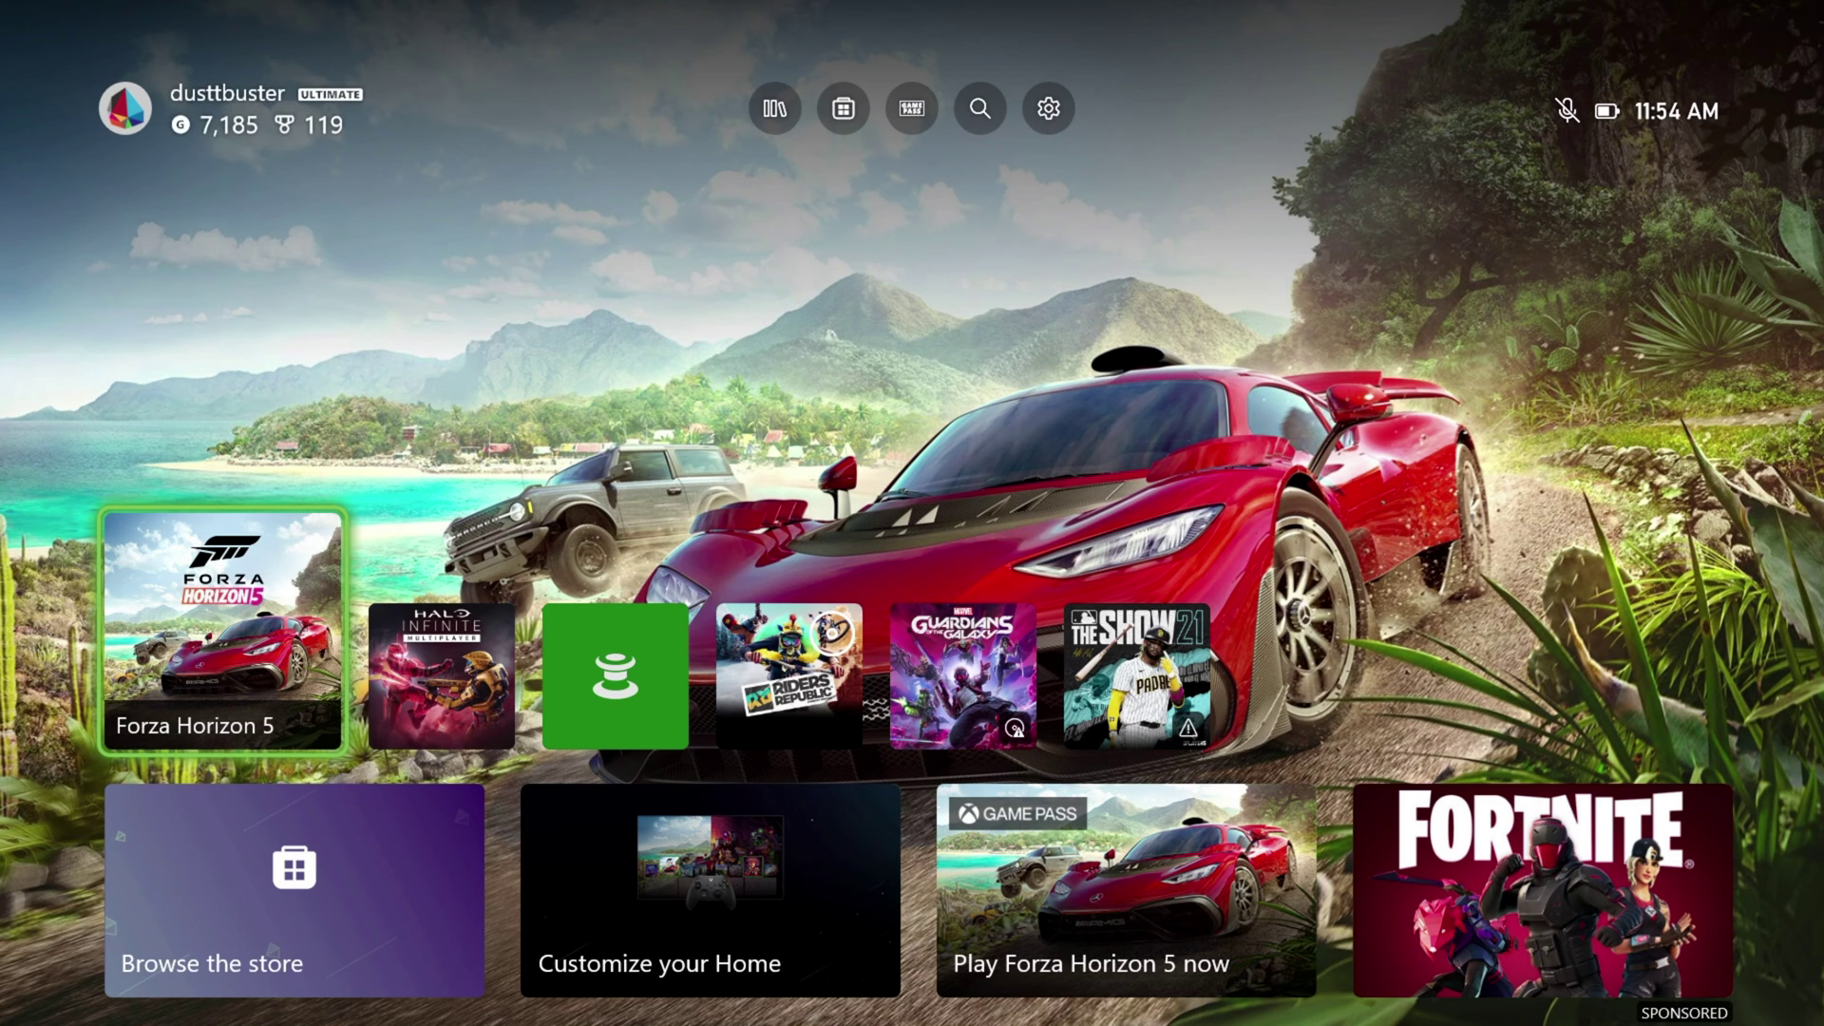
Go to console Settings > Account > Linked social accounts, where Discord, Reddit and Steam show unlinked.
key("Right")
key("Up")
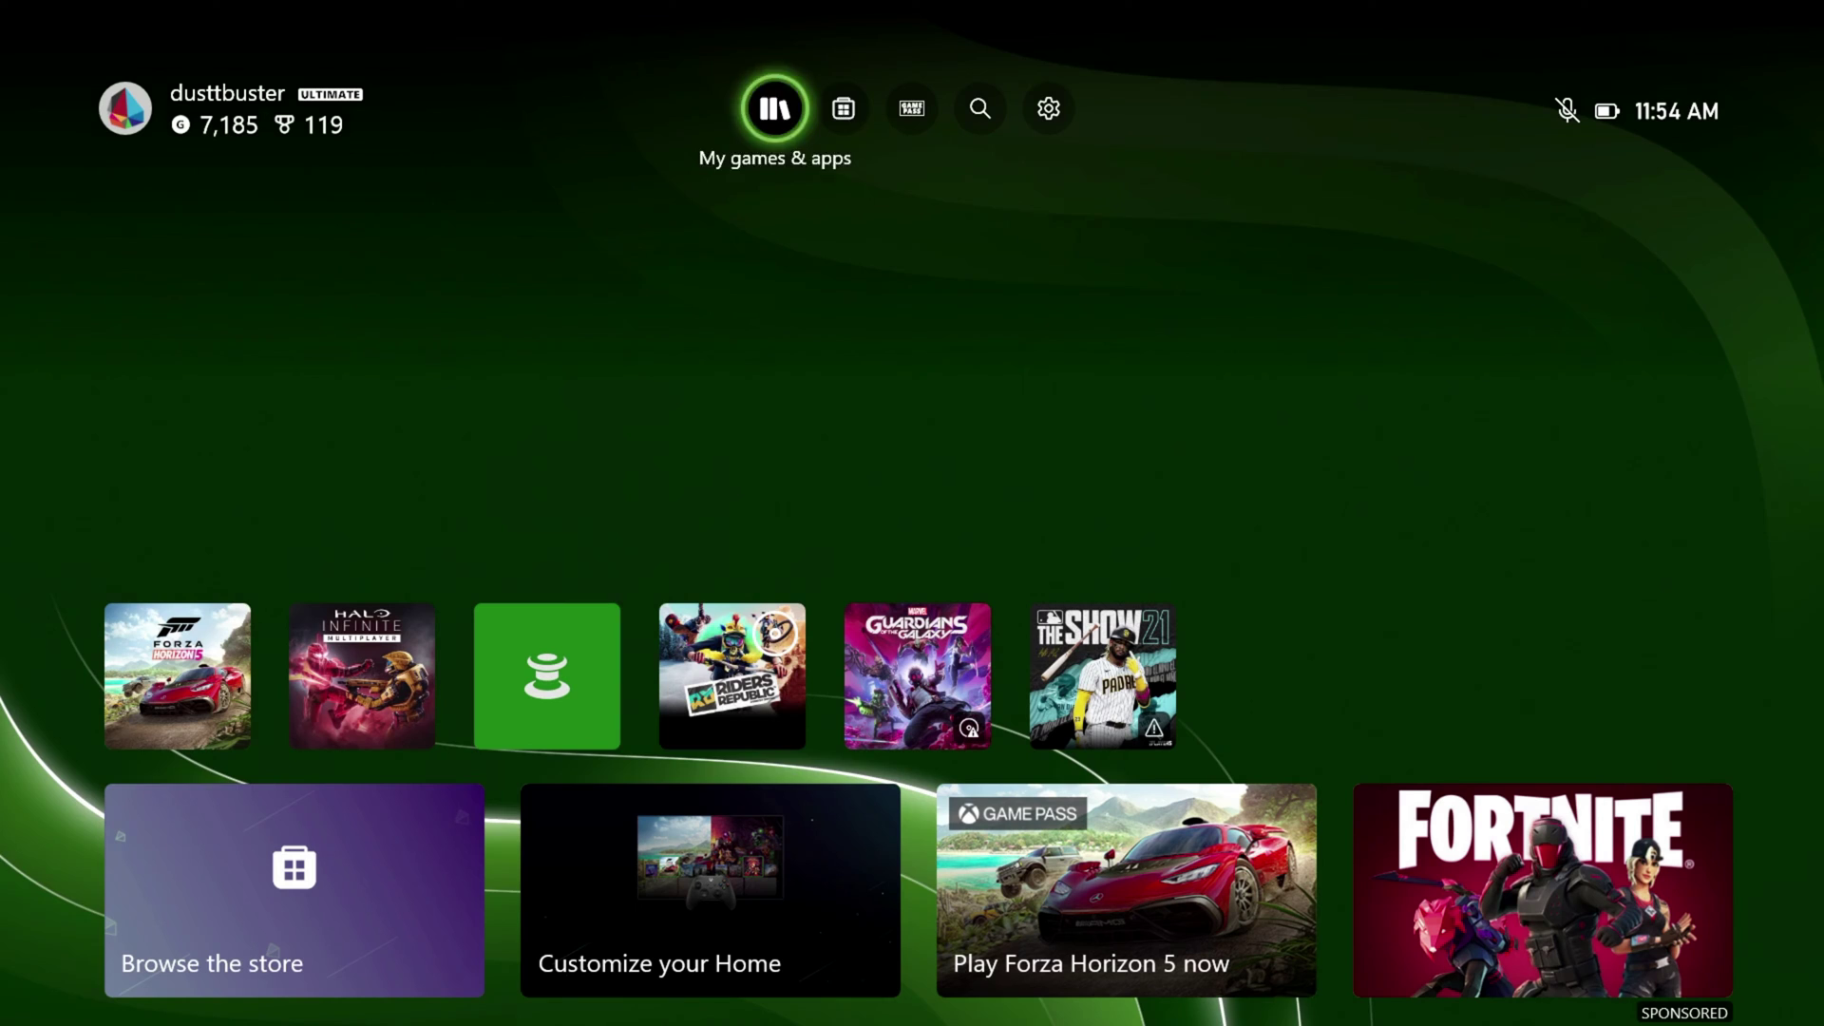
key("Right")
key("Right")
key("Right")
key("Right")
key("Return")
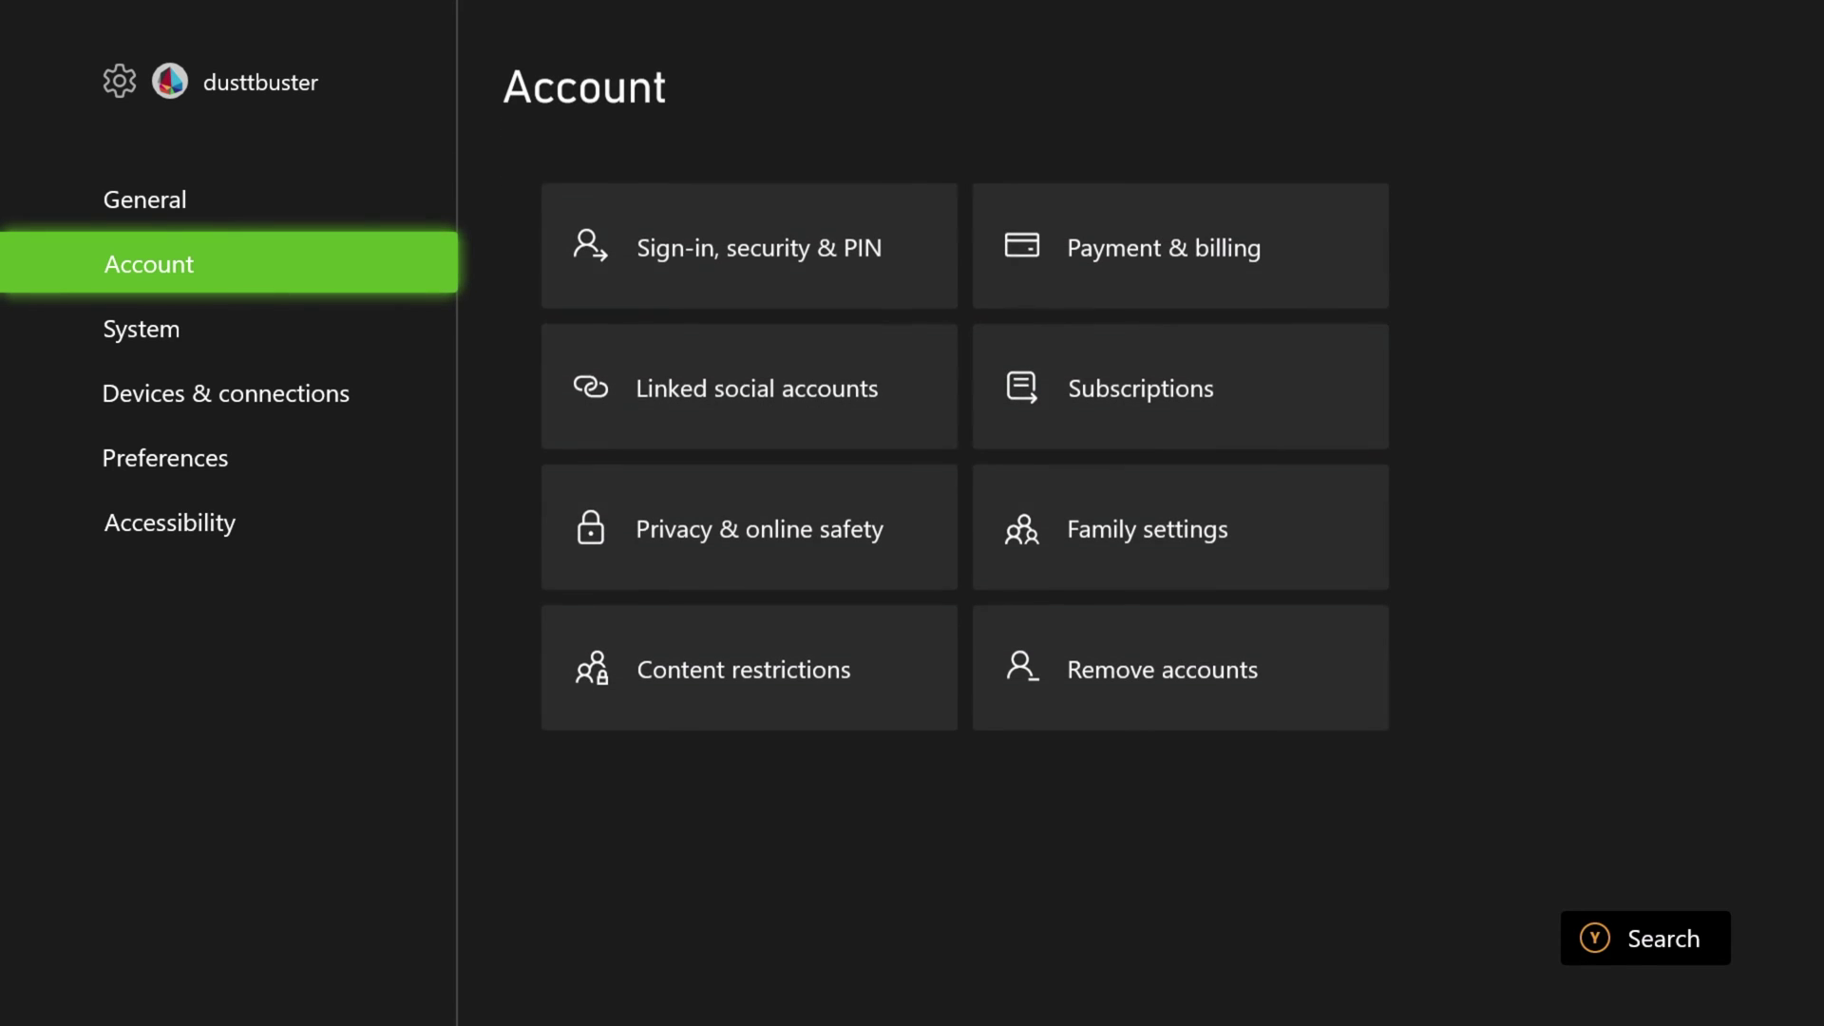
key("Right")
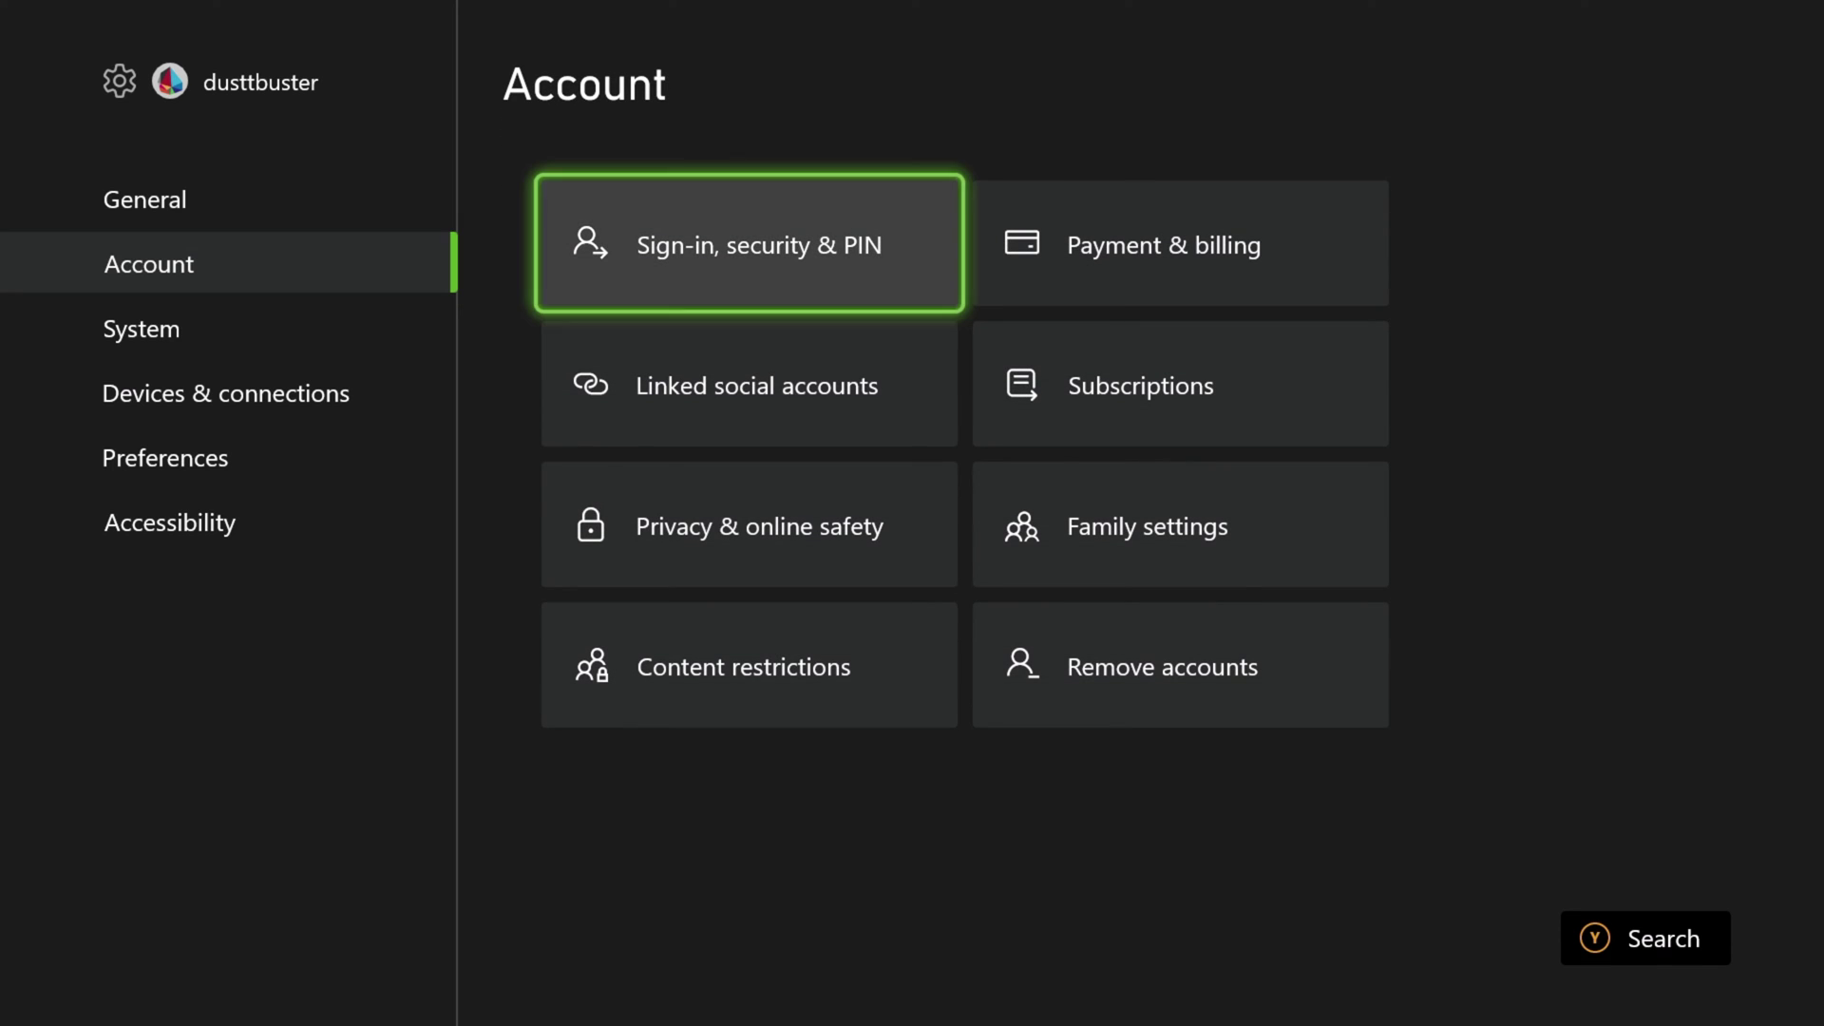
key("Down")
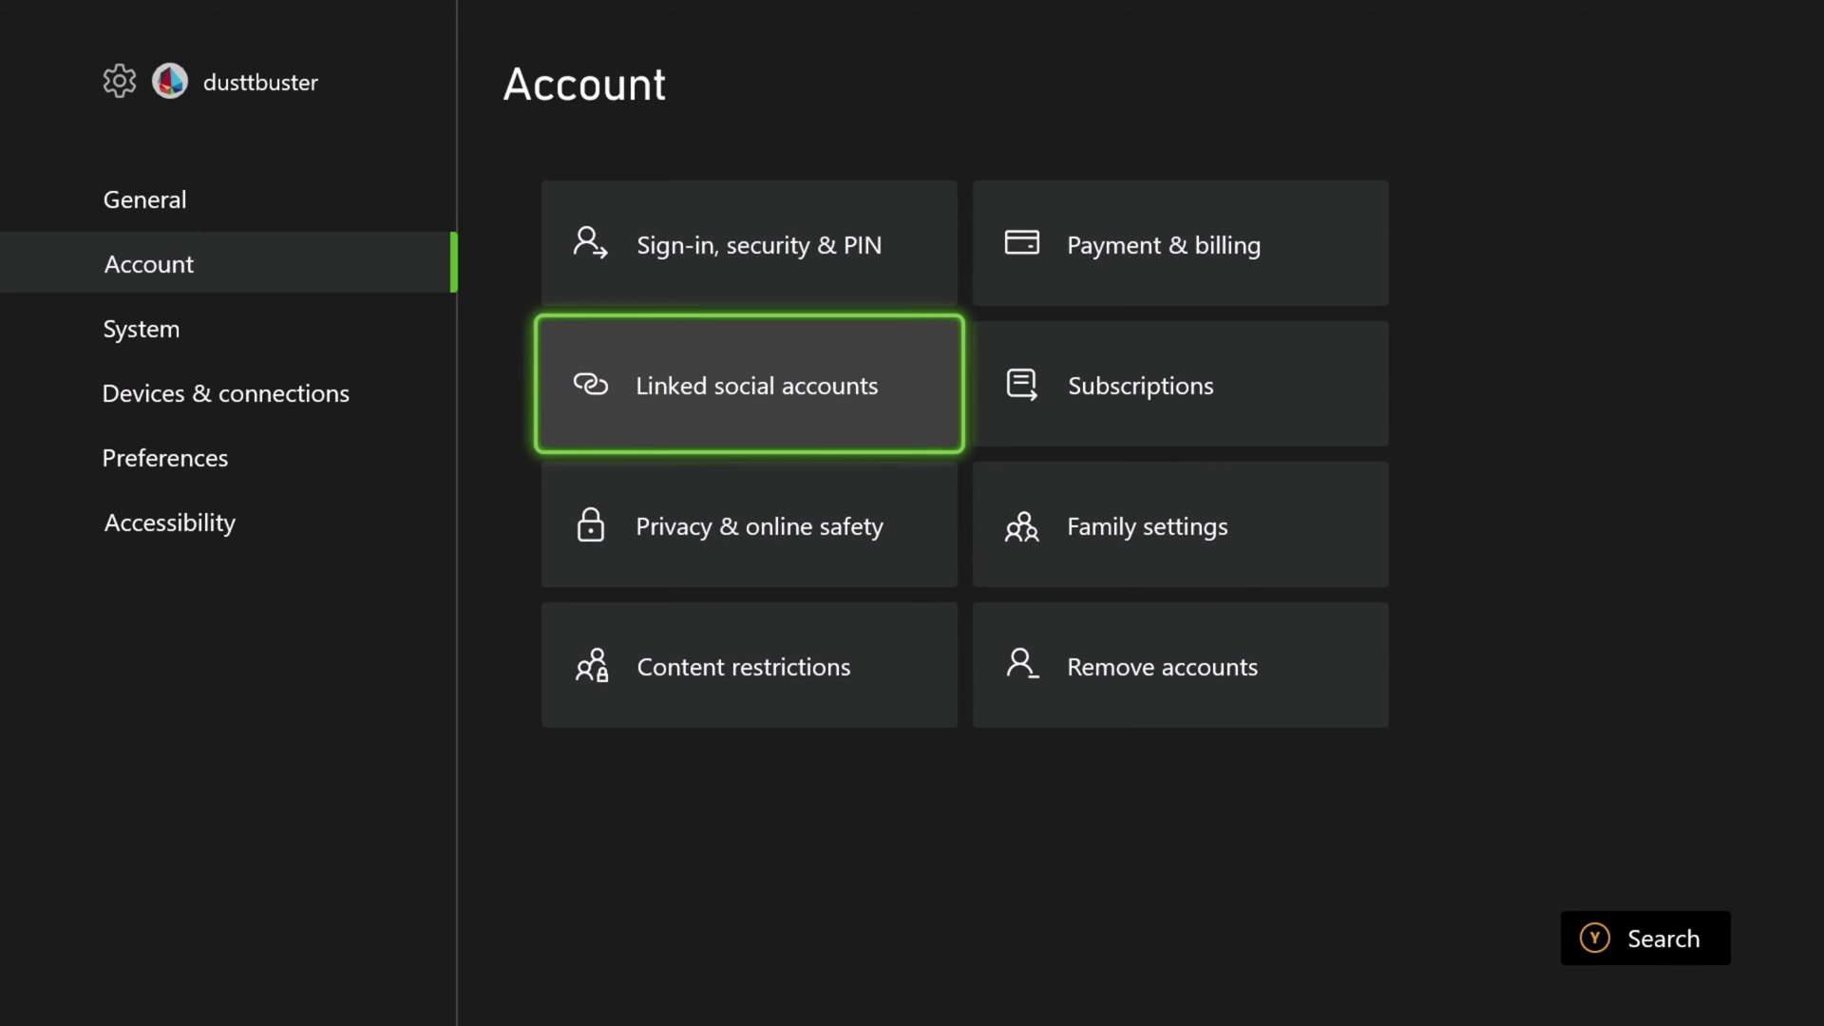
key("Return")
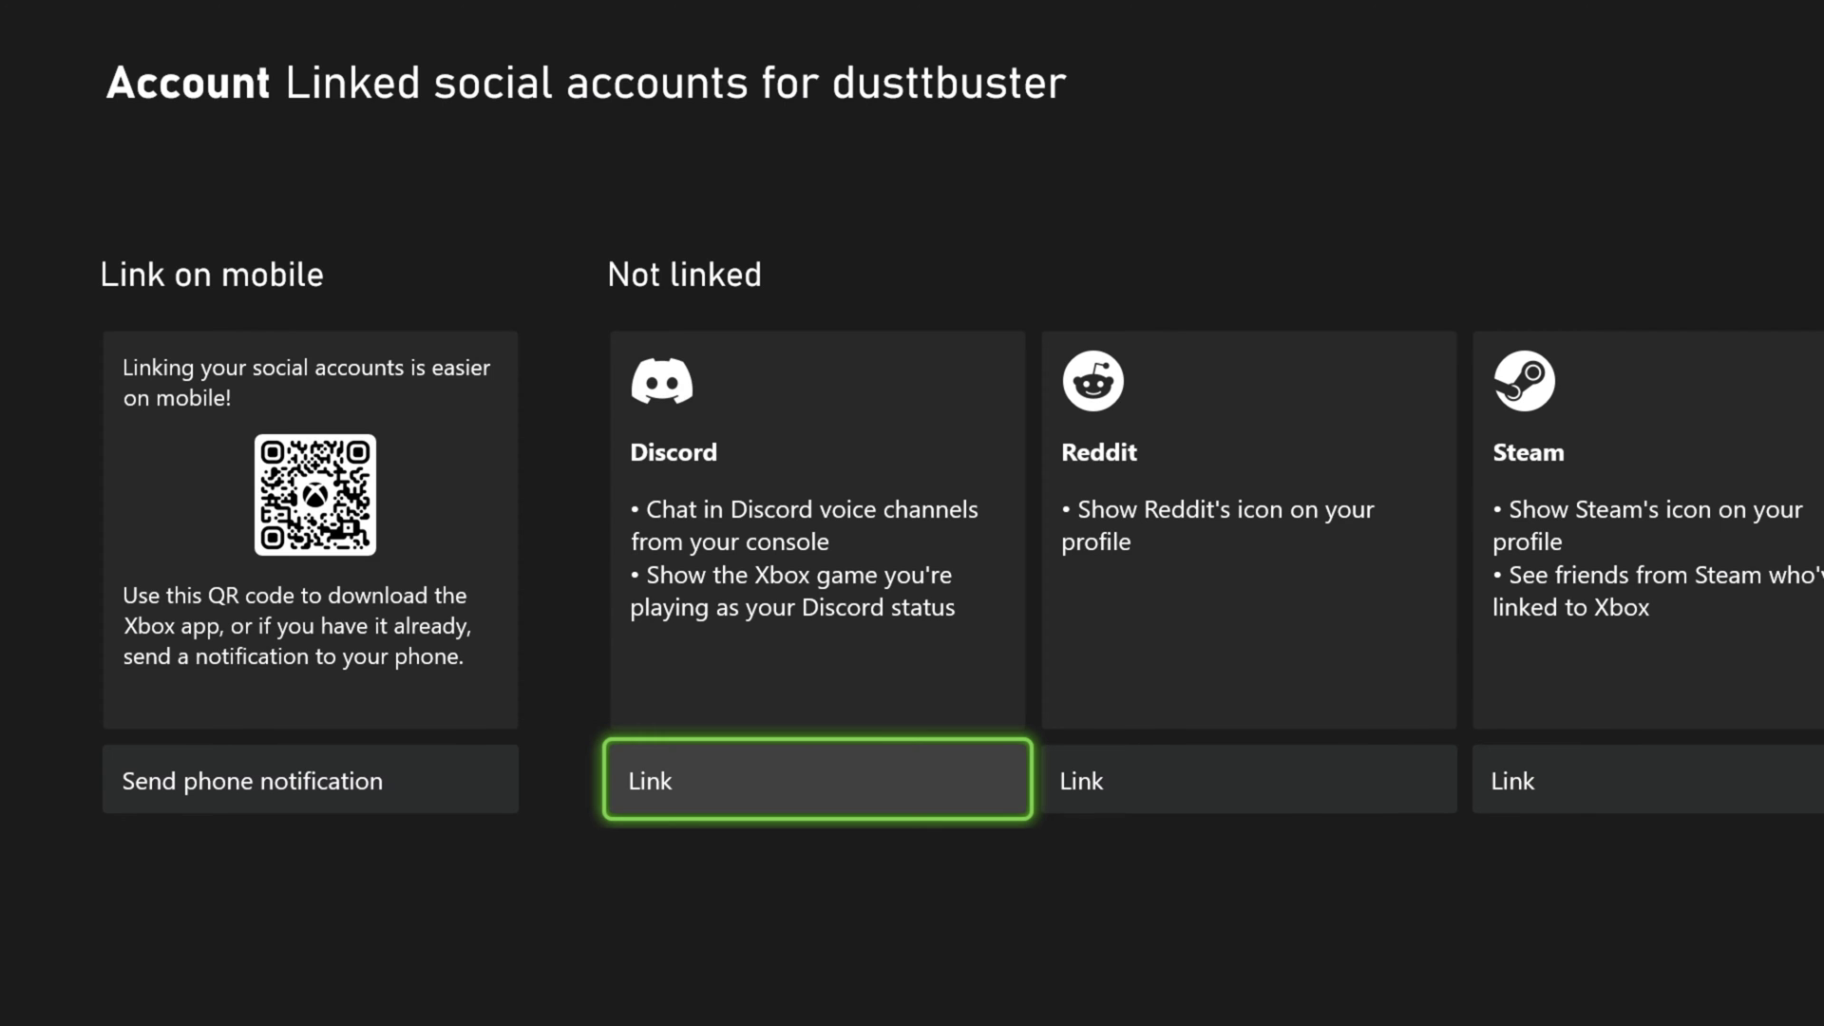
Select Link beside Discord to bring up the Connect your Discord and Xbox accounts QR page.
key("Return")
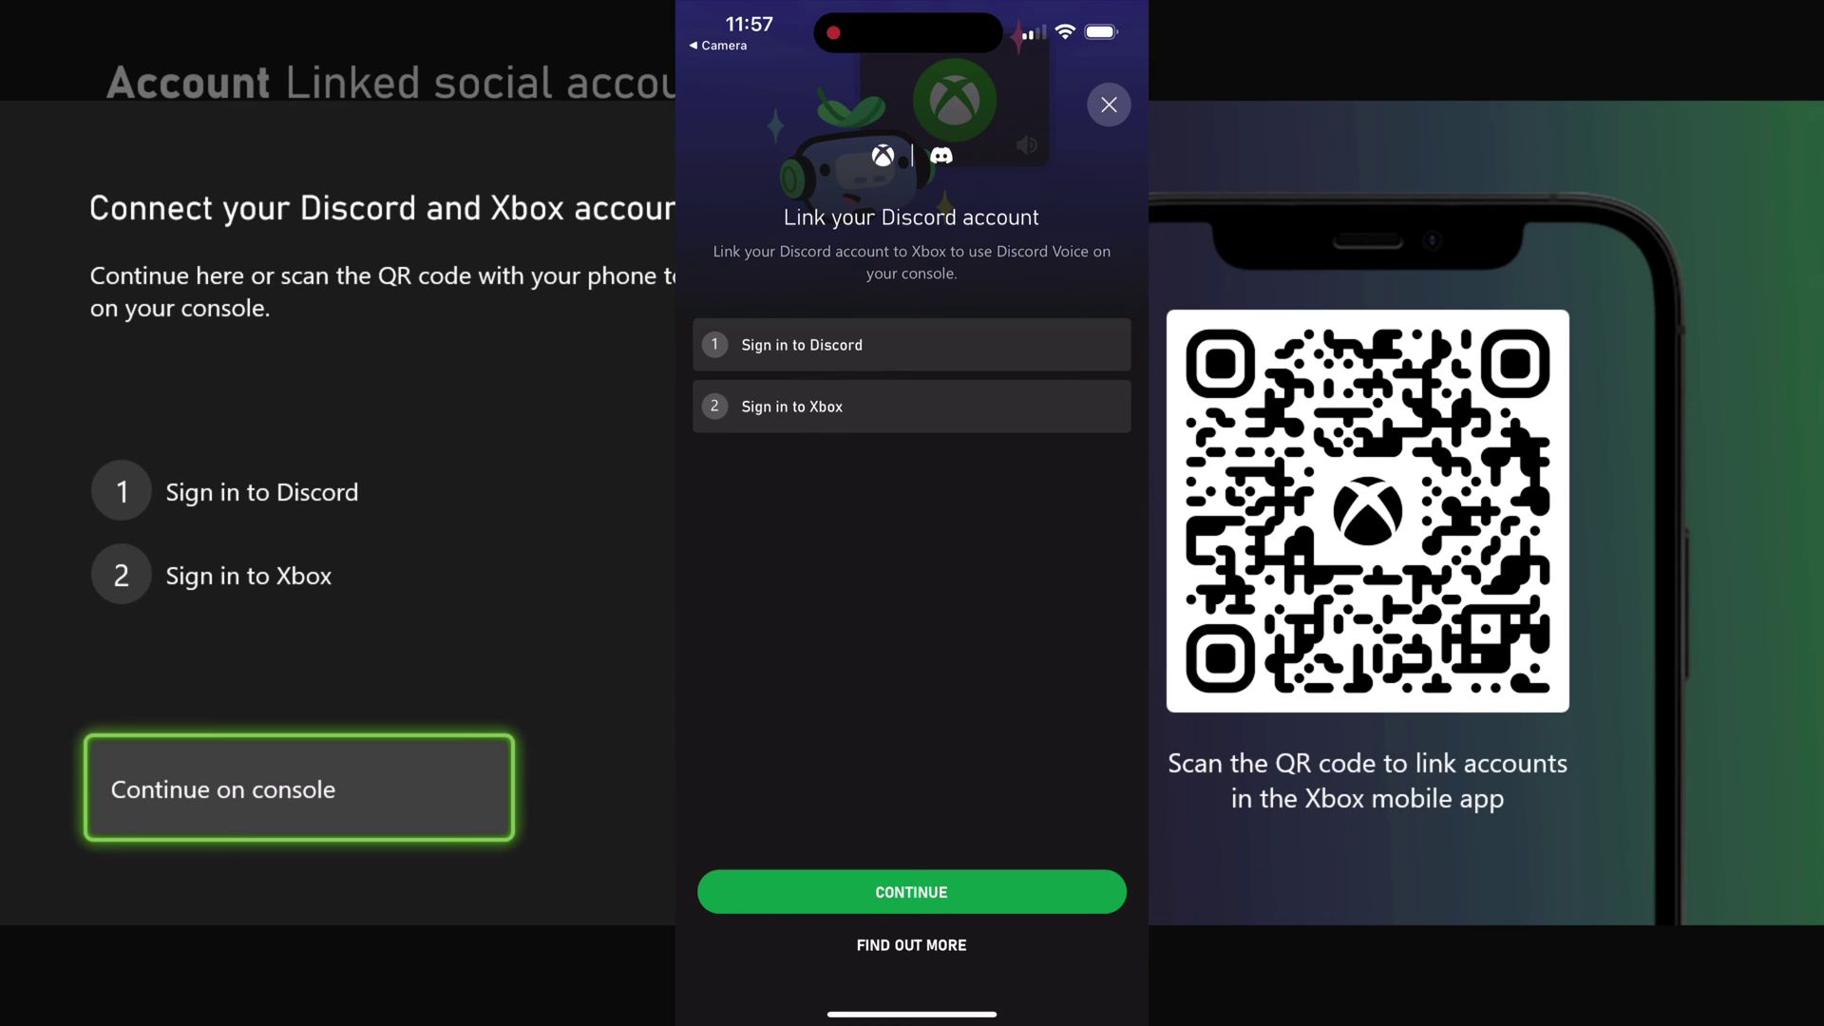
On the phone, allow discordapp.com sign-in, log in with saved credentials and request an SMS auth code.
left_click(911, 891)
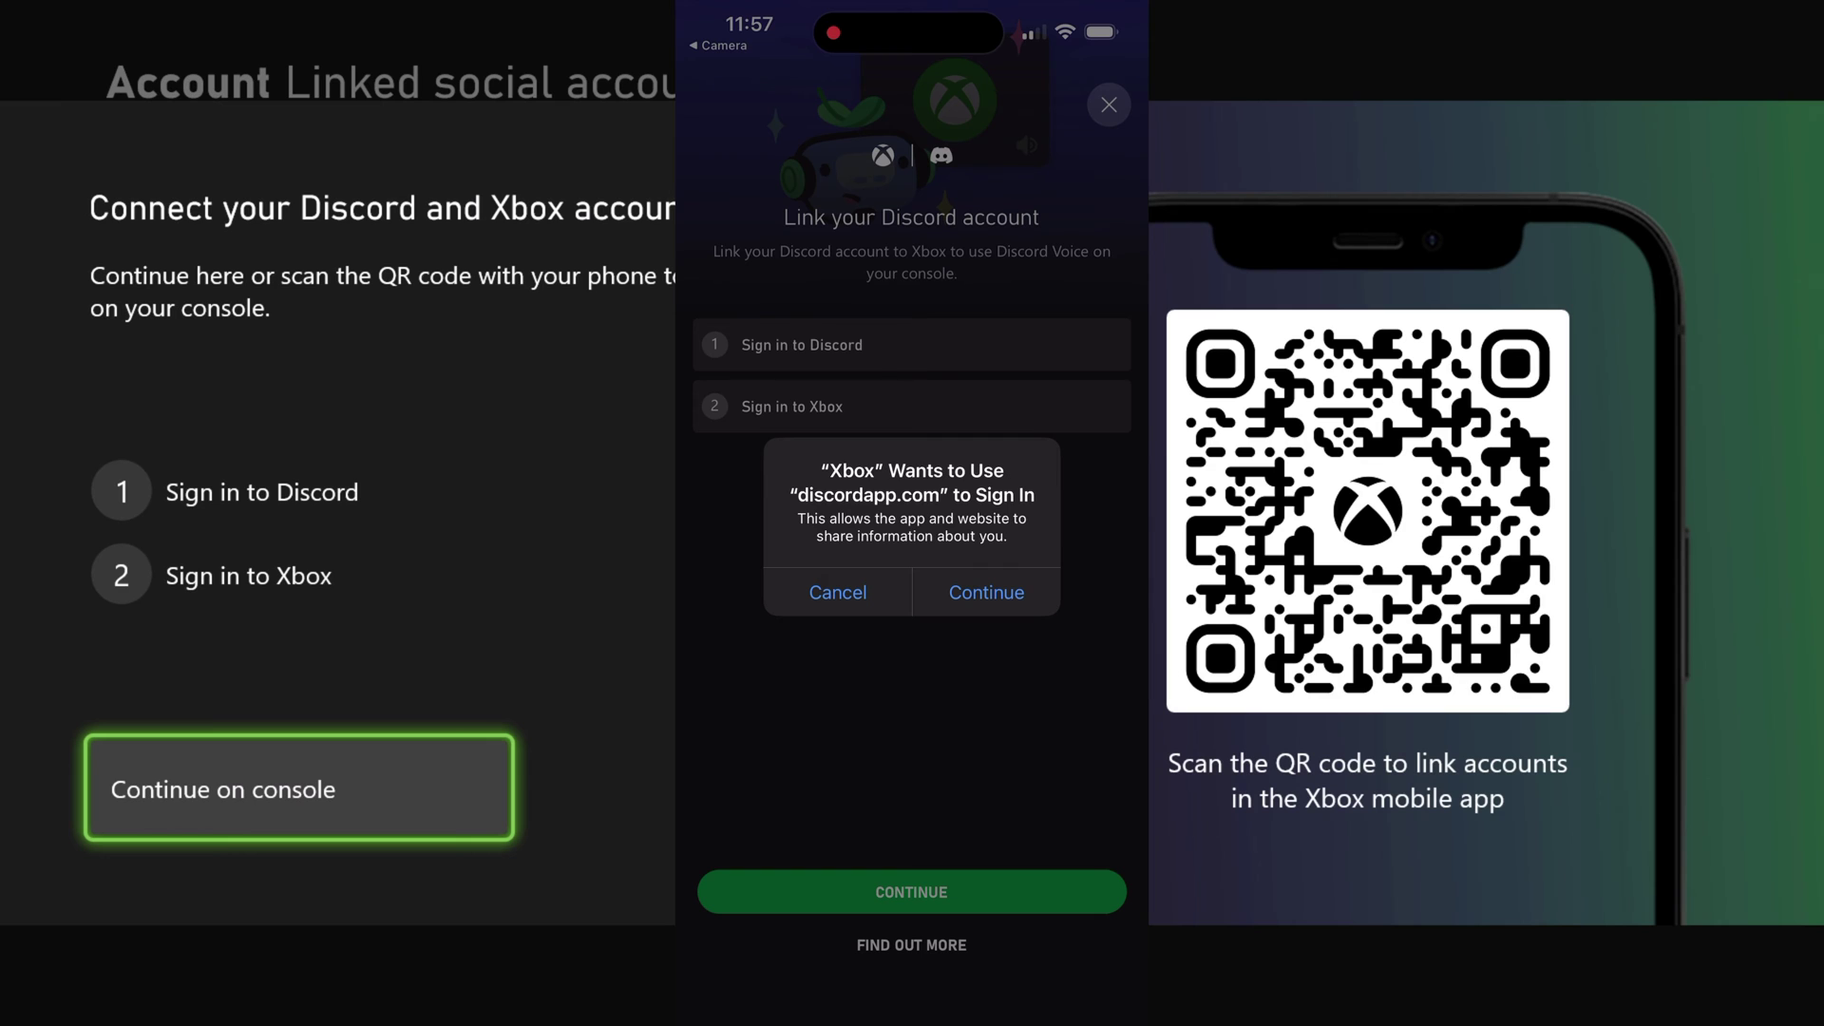
left_click(986, 592)
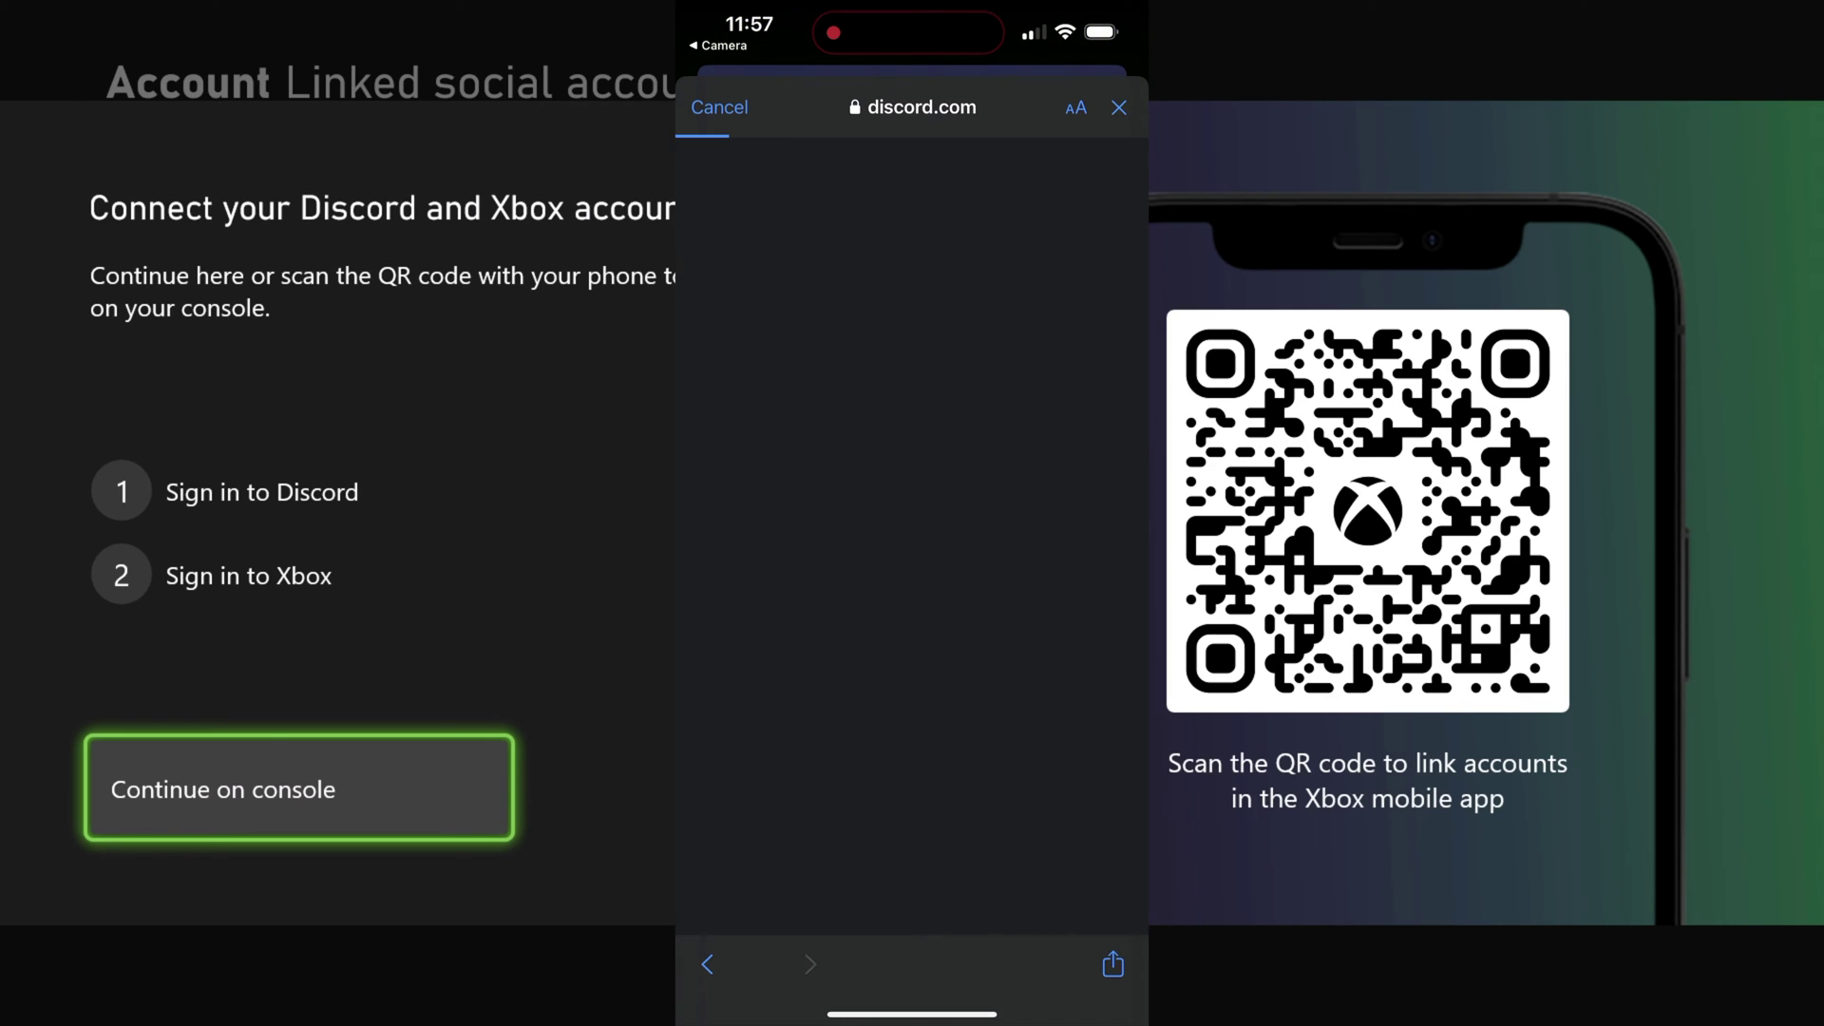
left_click(911, 351)
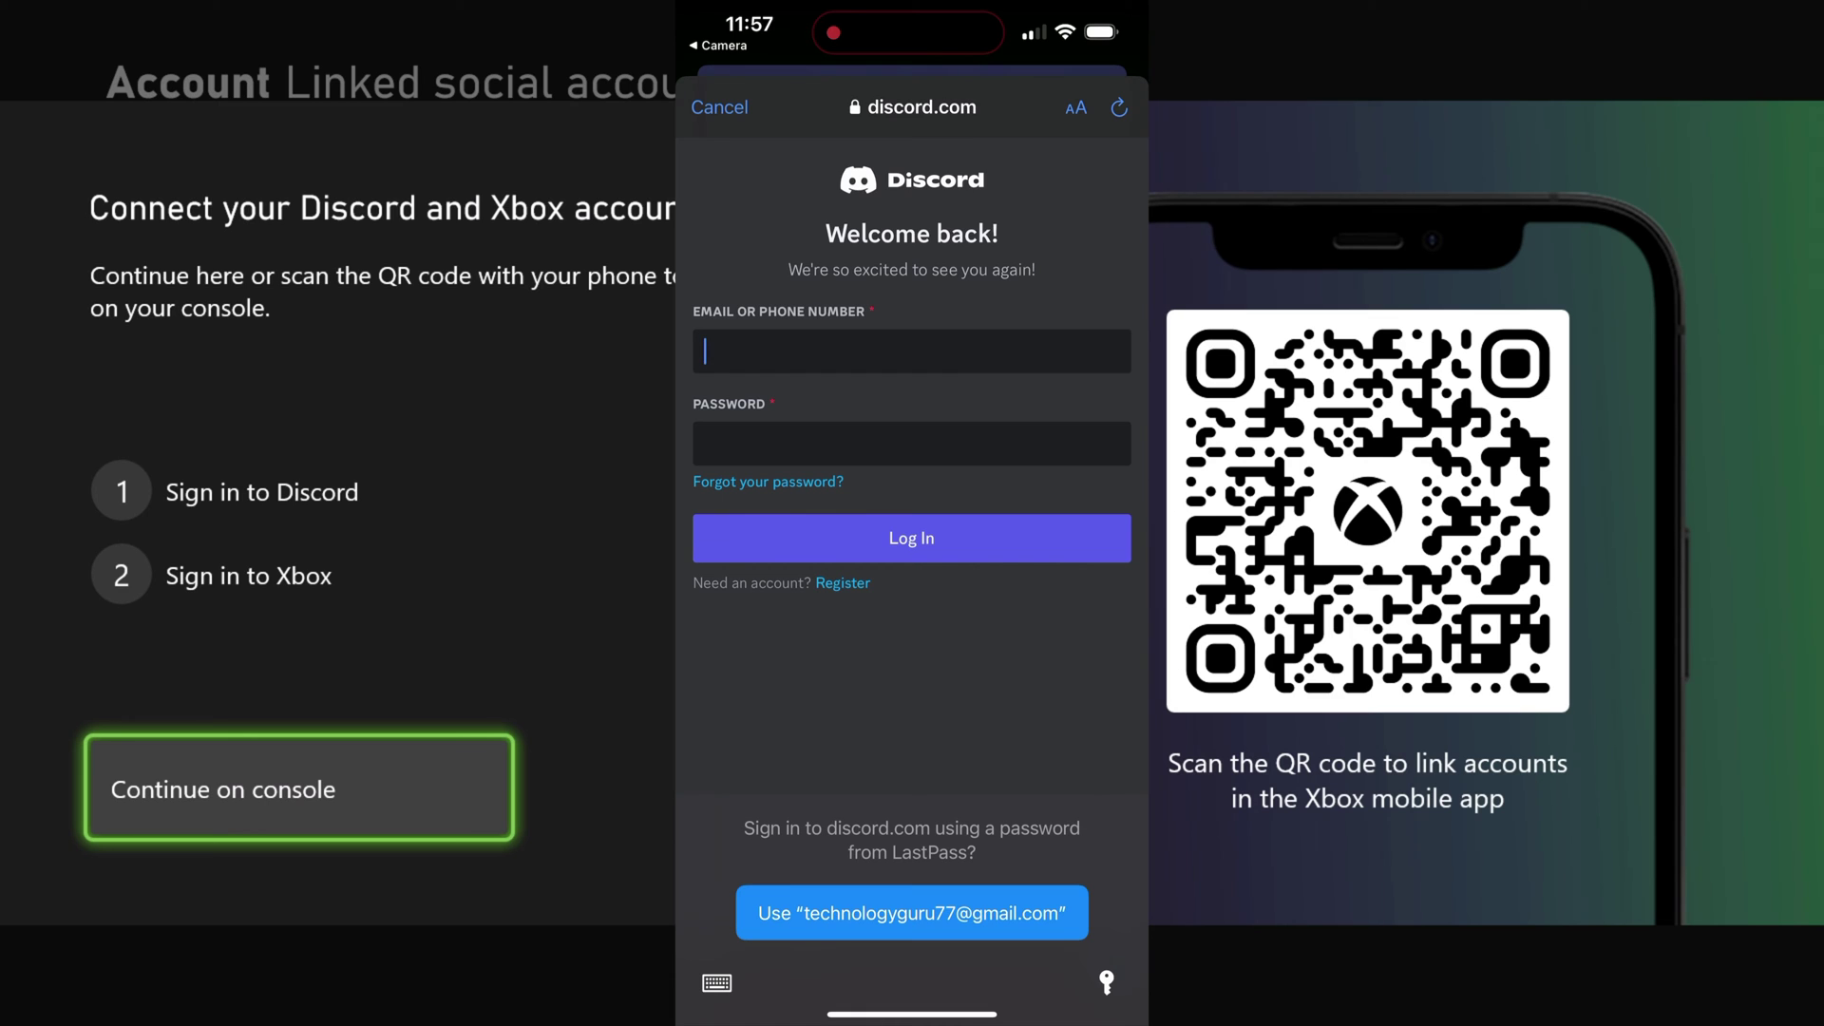
left_click(911, 912)
left_click(911, 513)
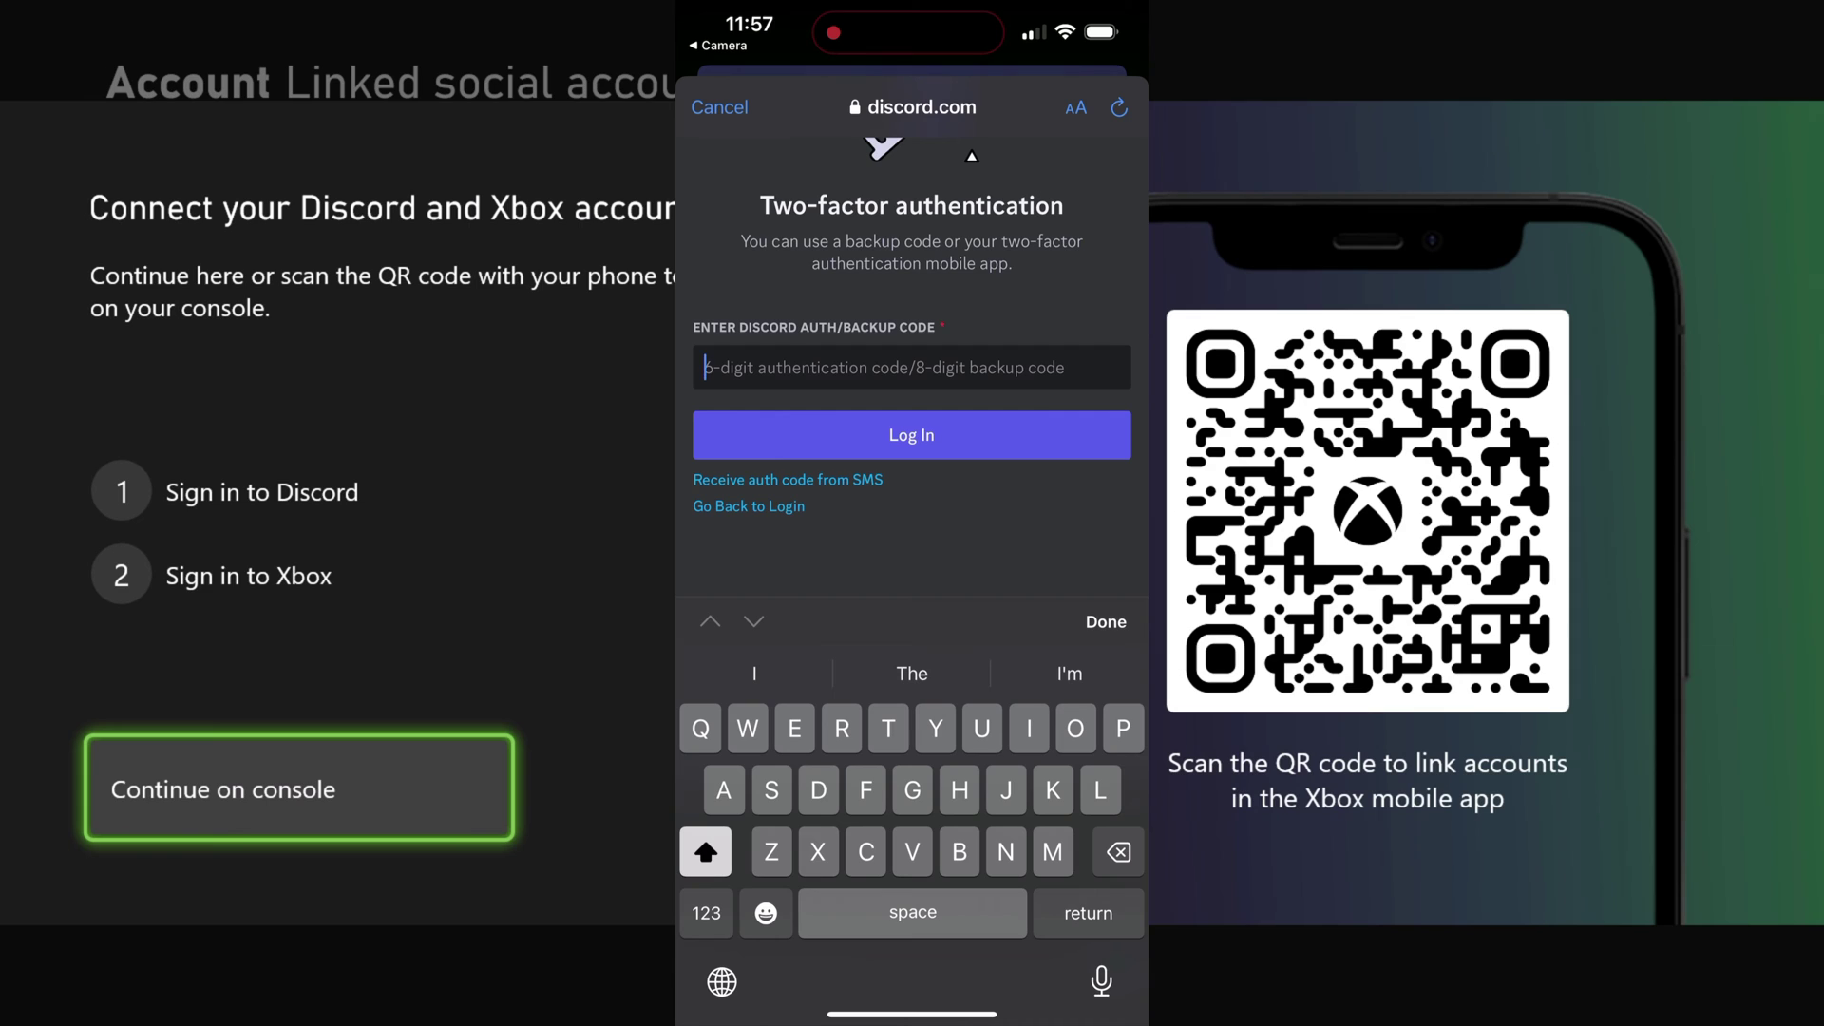
left_click(788, 480)
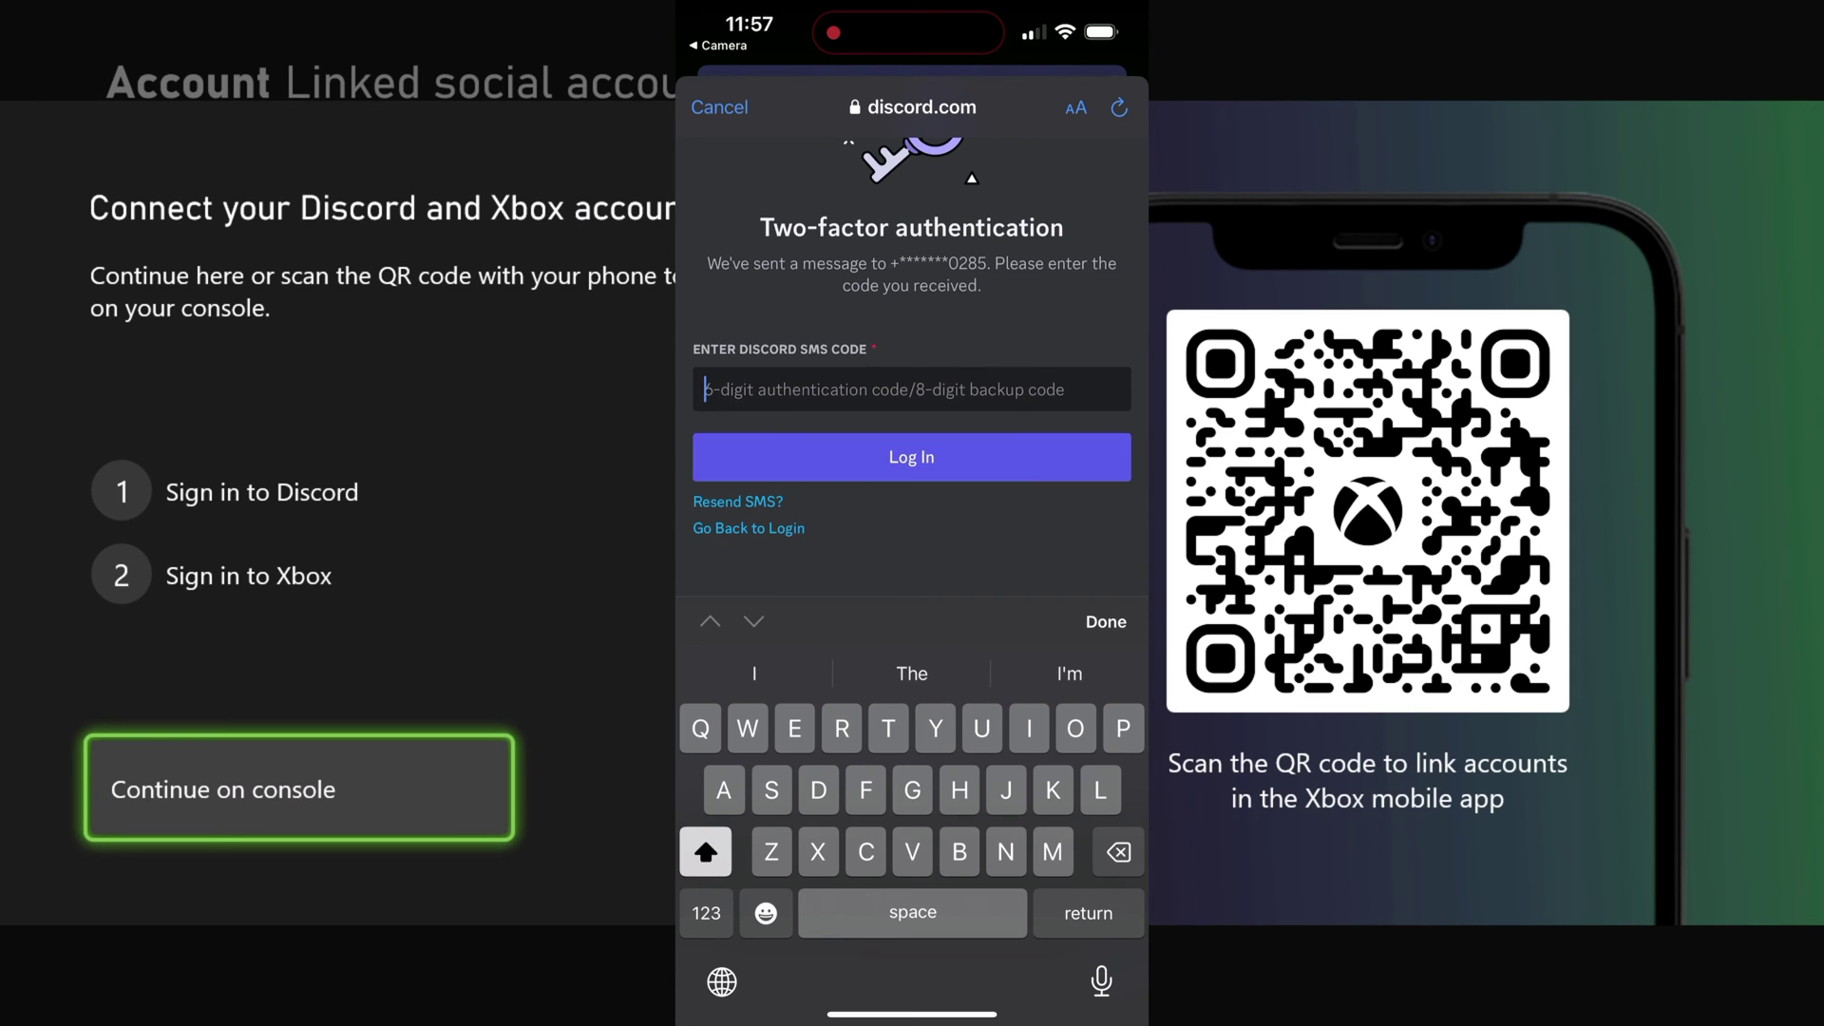
Submit the SMS code, Authorize Xbox on Discord, then Accept Discord's access to the Xbox profile.
left_click(911, 673)
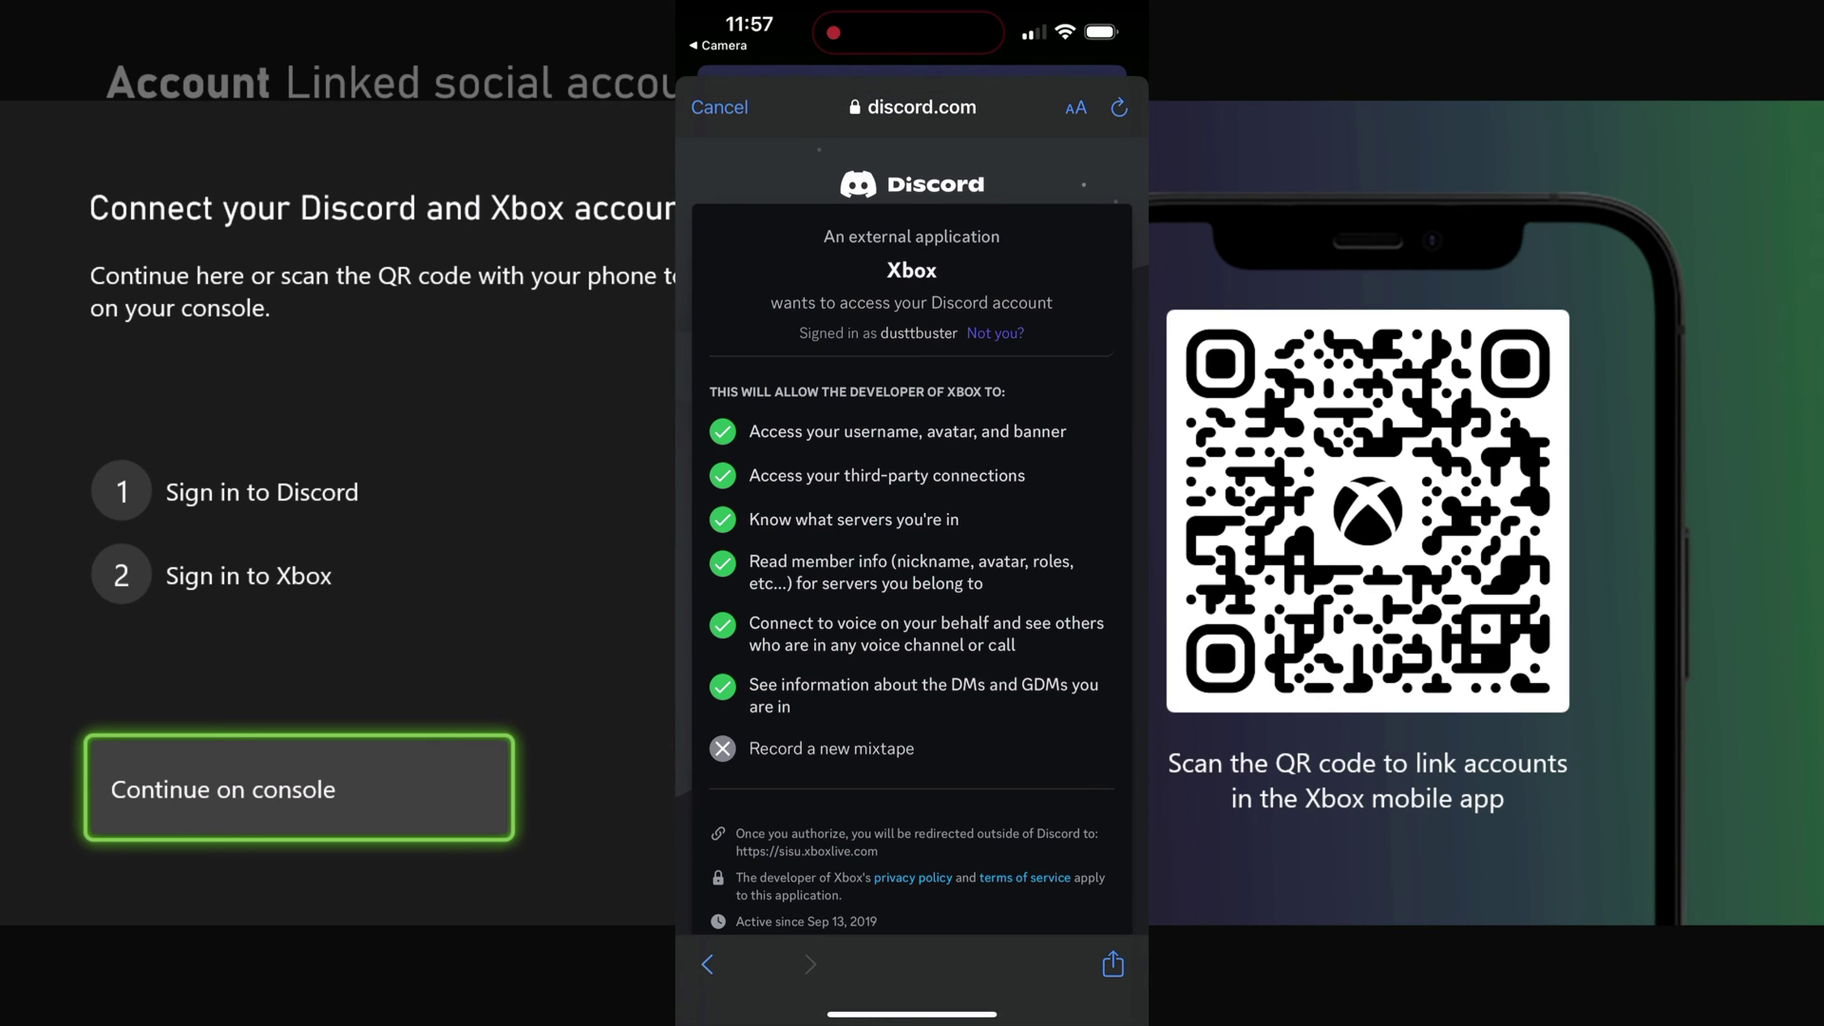
scroll(912, 532, "down", 4)
scroll(912, 532, "up", 4)
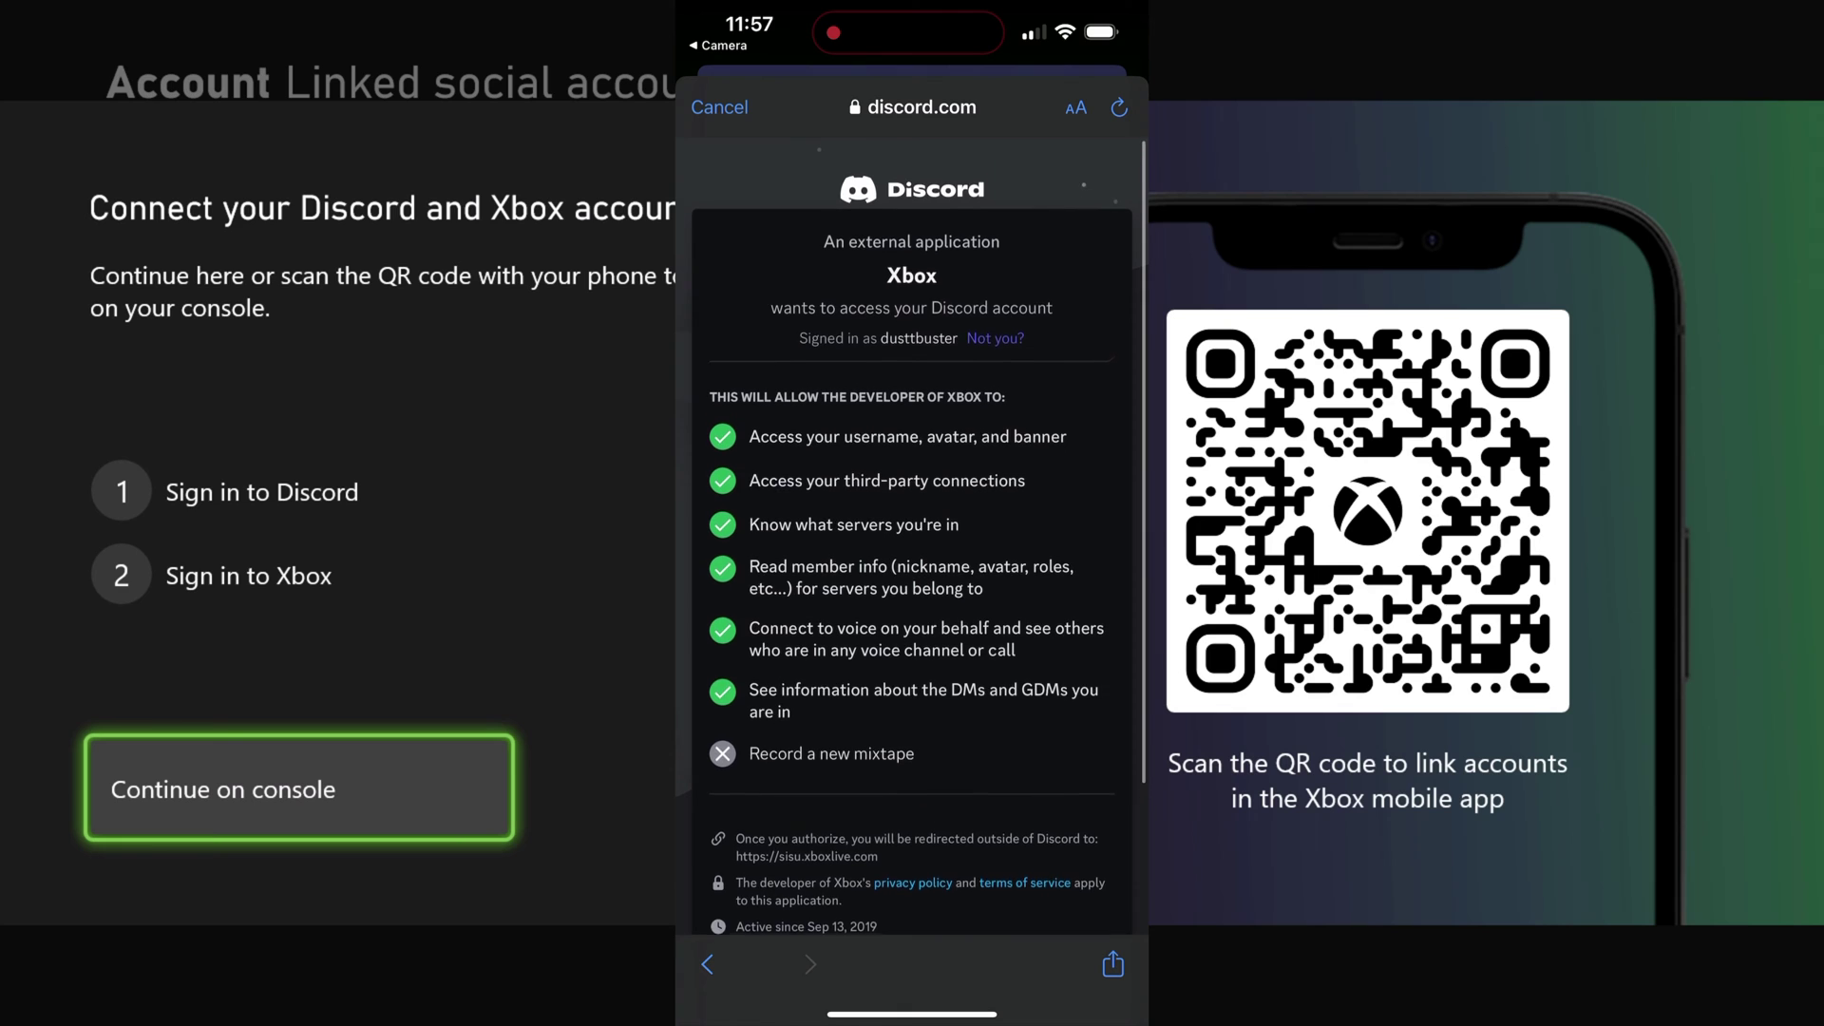
scroll(912, 532, "down", 4)
left_click(911, 854)
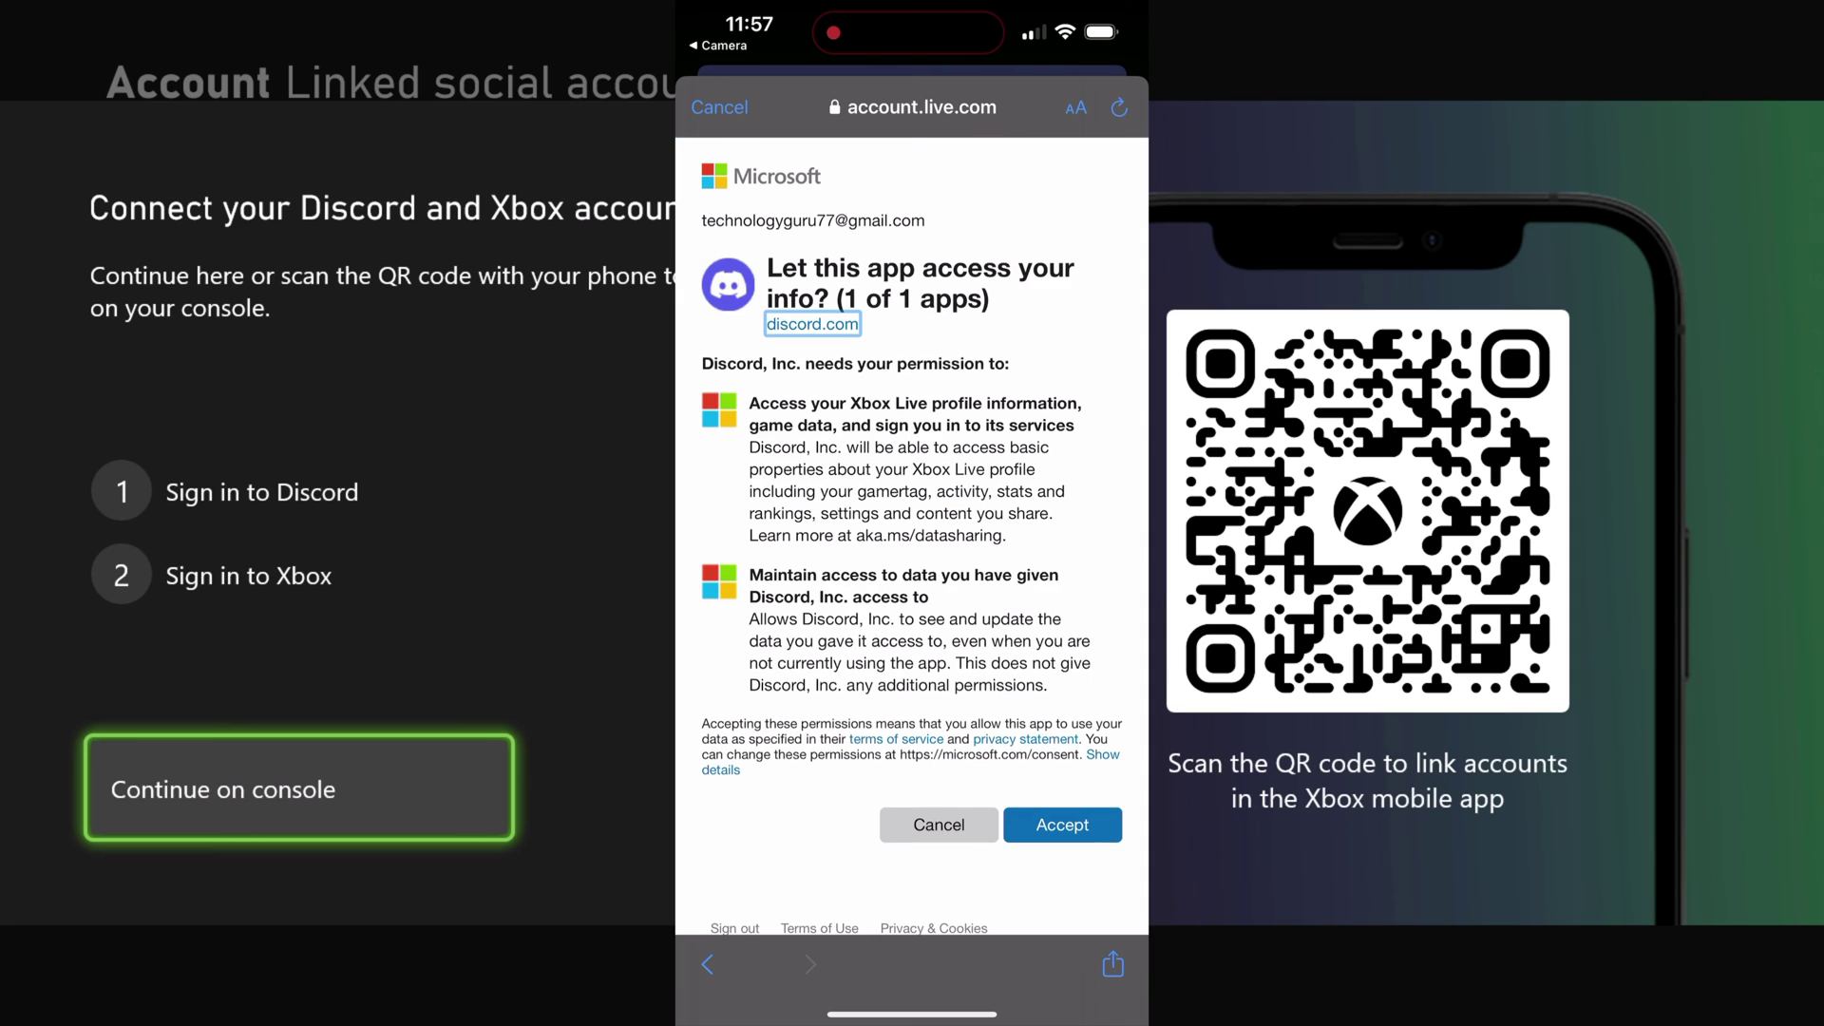
left_click(1062, 825)
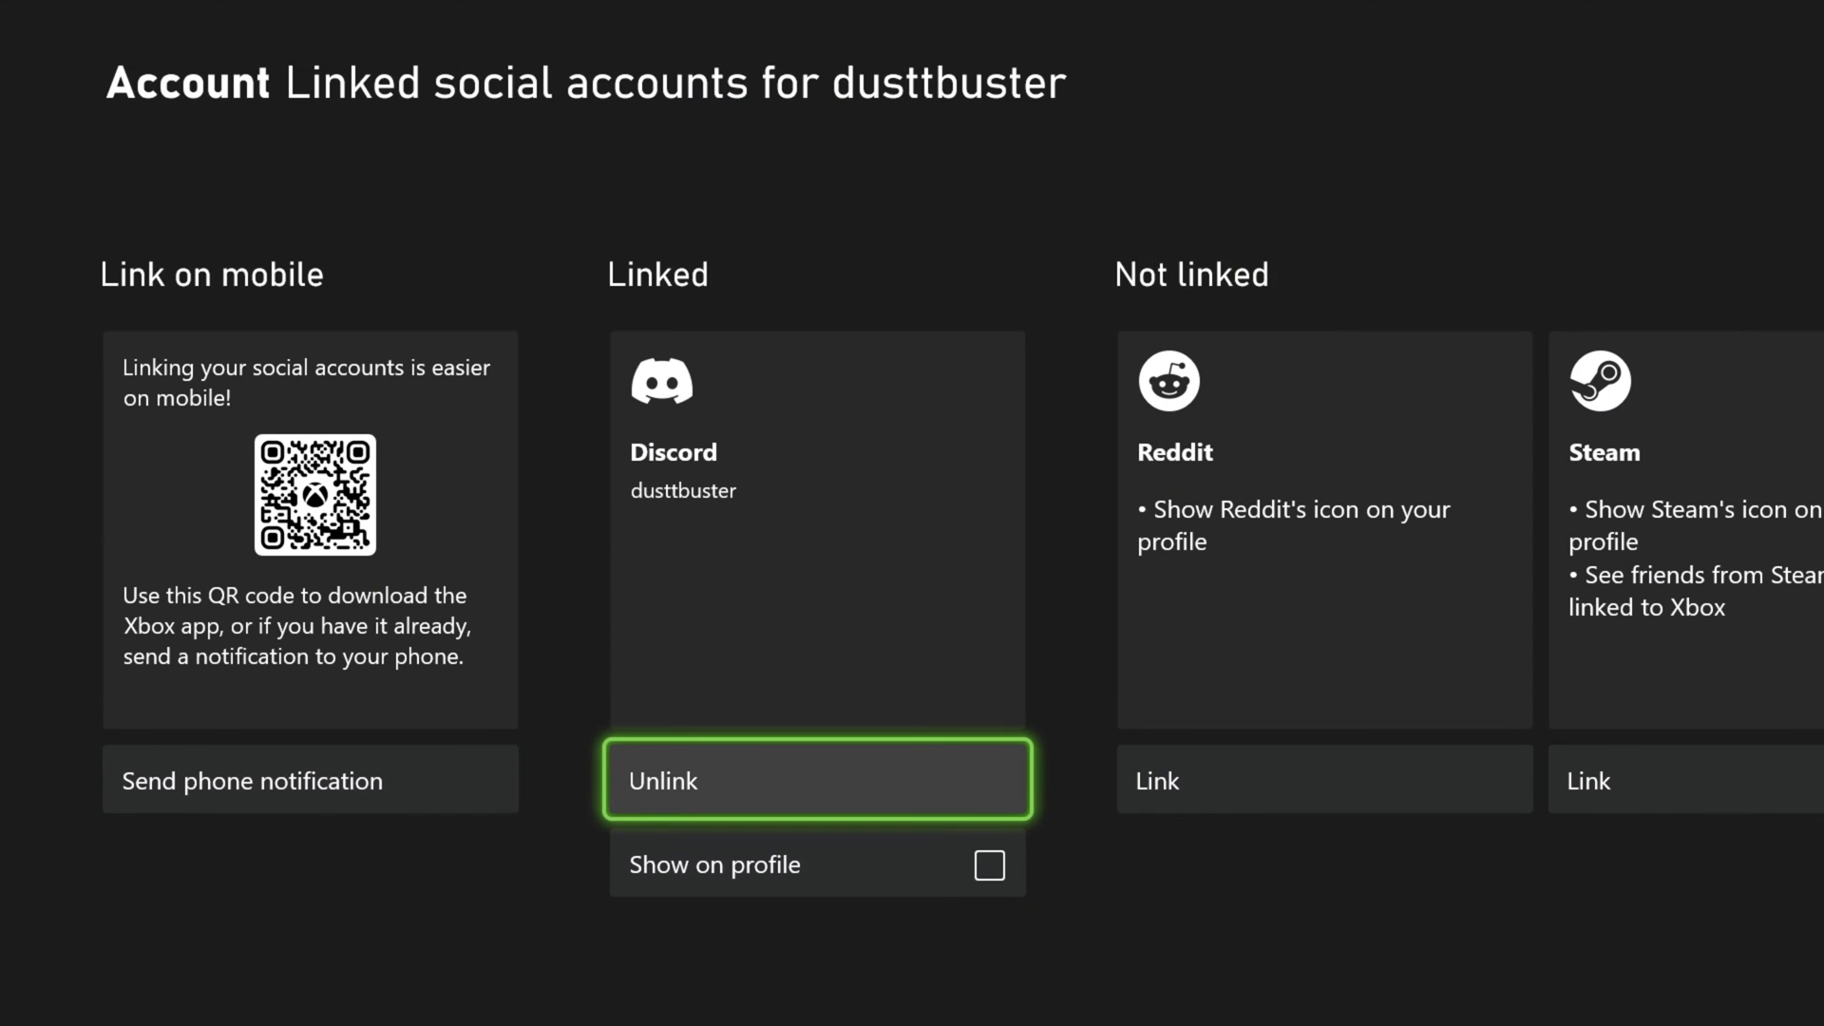
Turn on Show on profile for the linked Discord account, then open the guide from the profile.
left_click(817, 863)
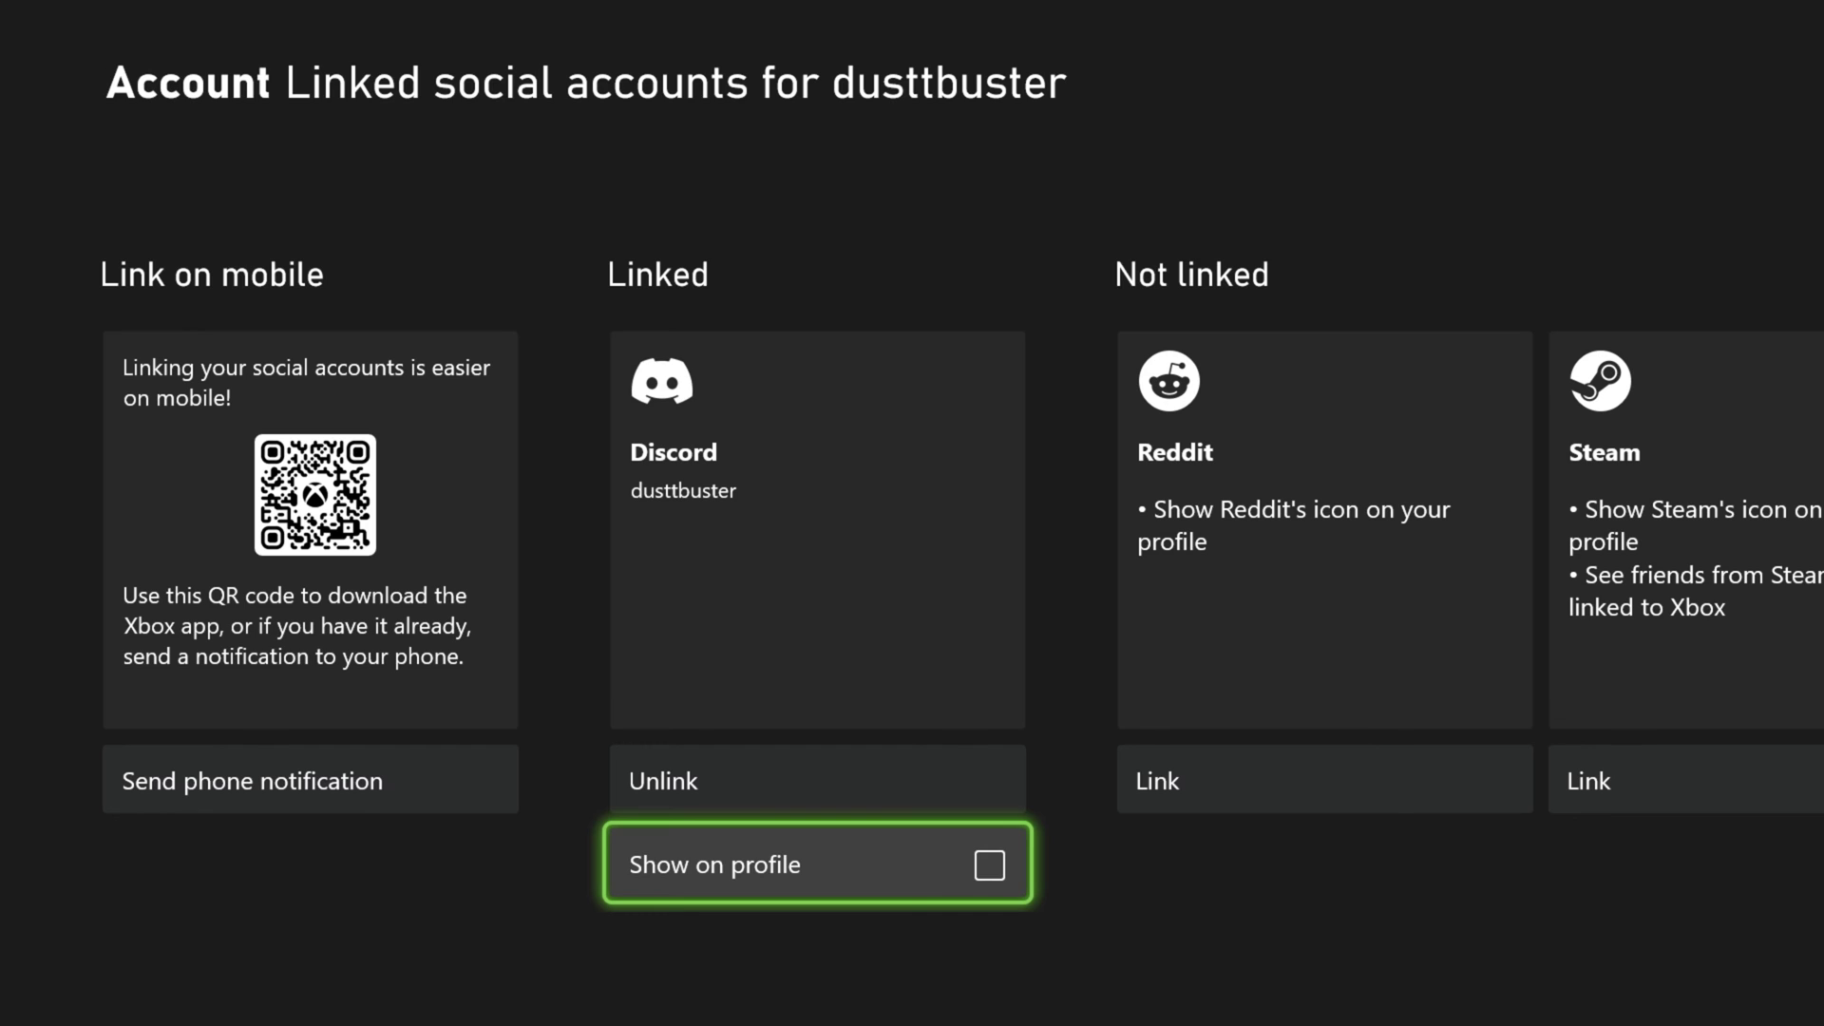
key("Return")
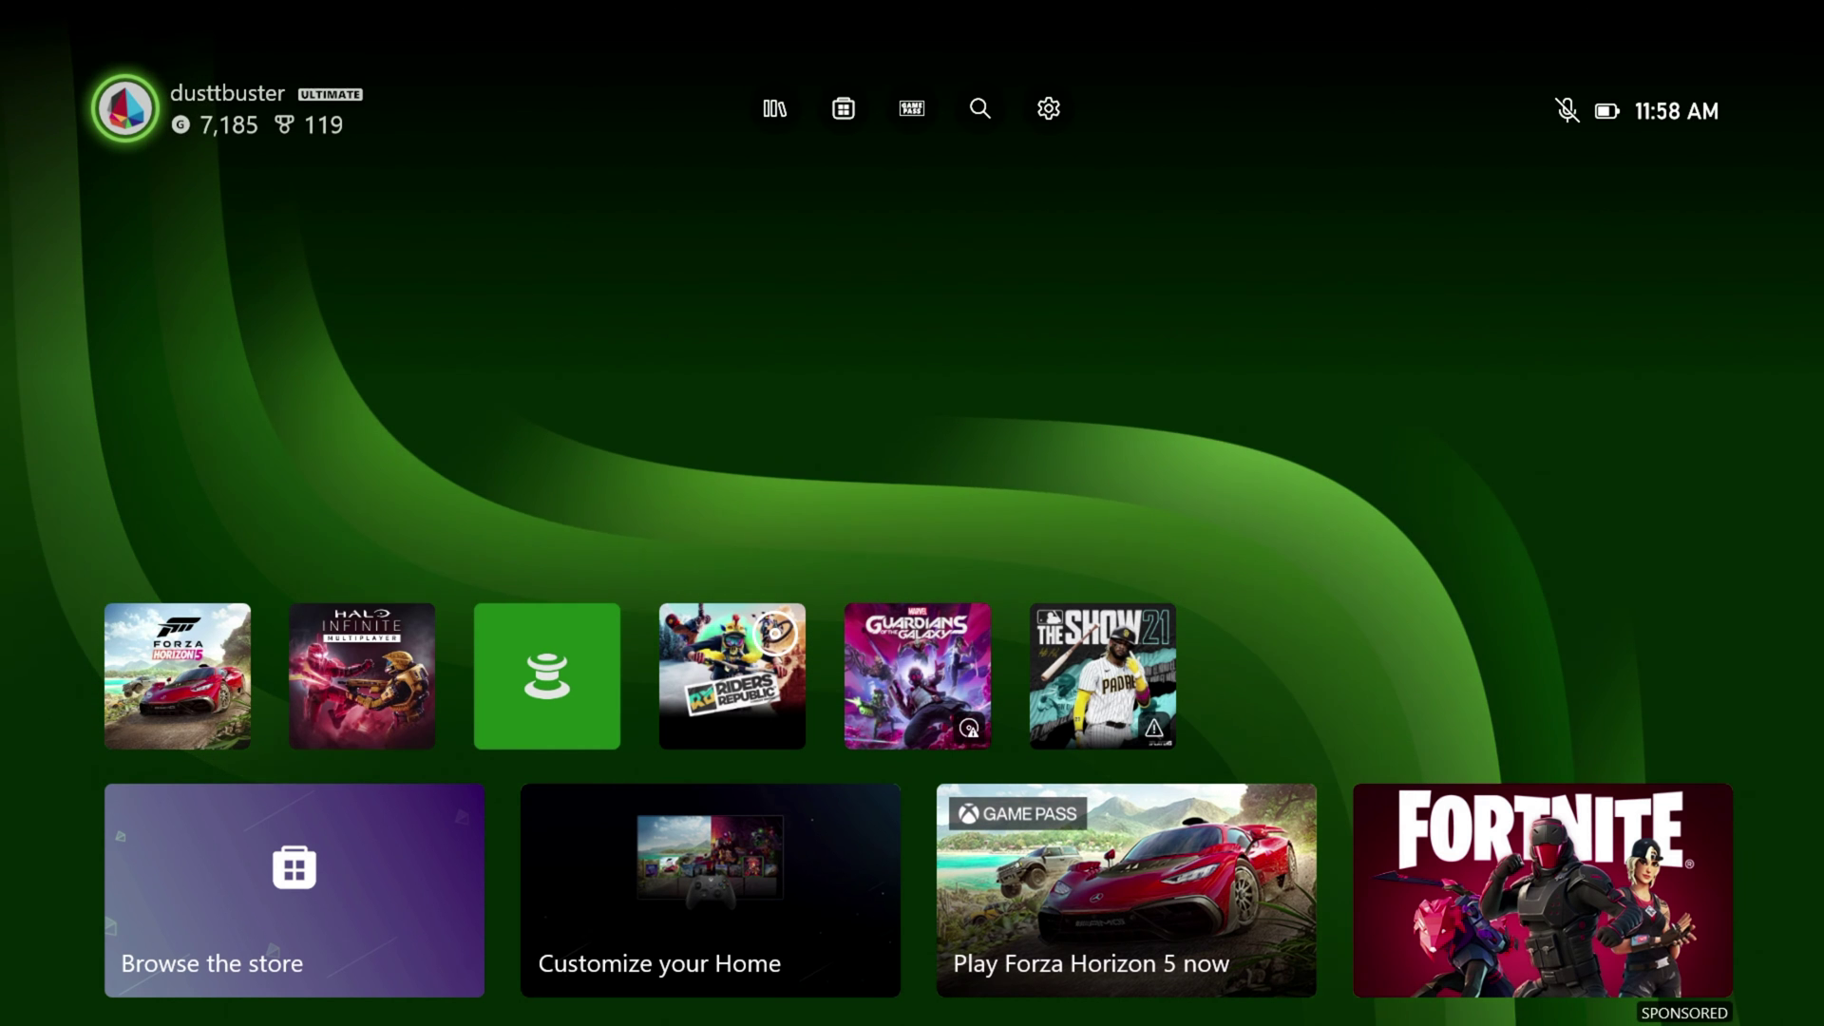
key("Right")
key("Left")
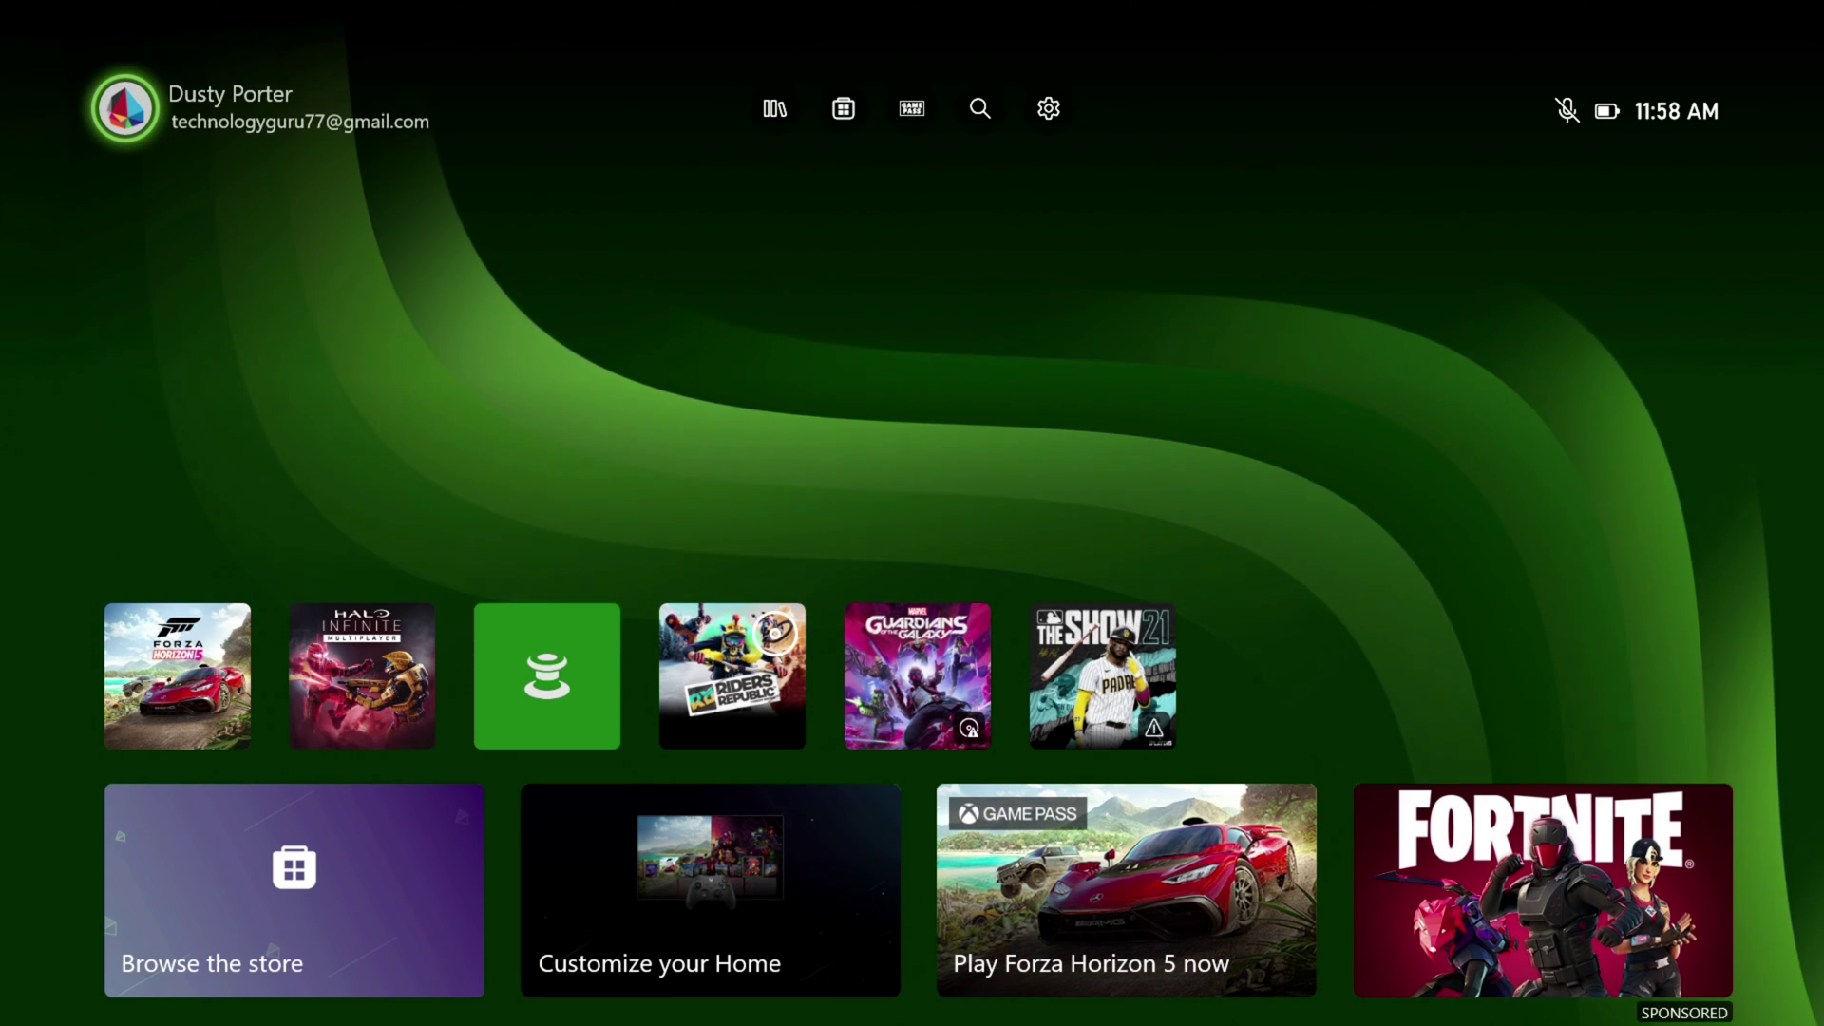
key("Return")
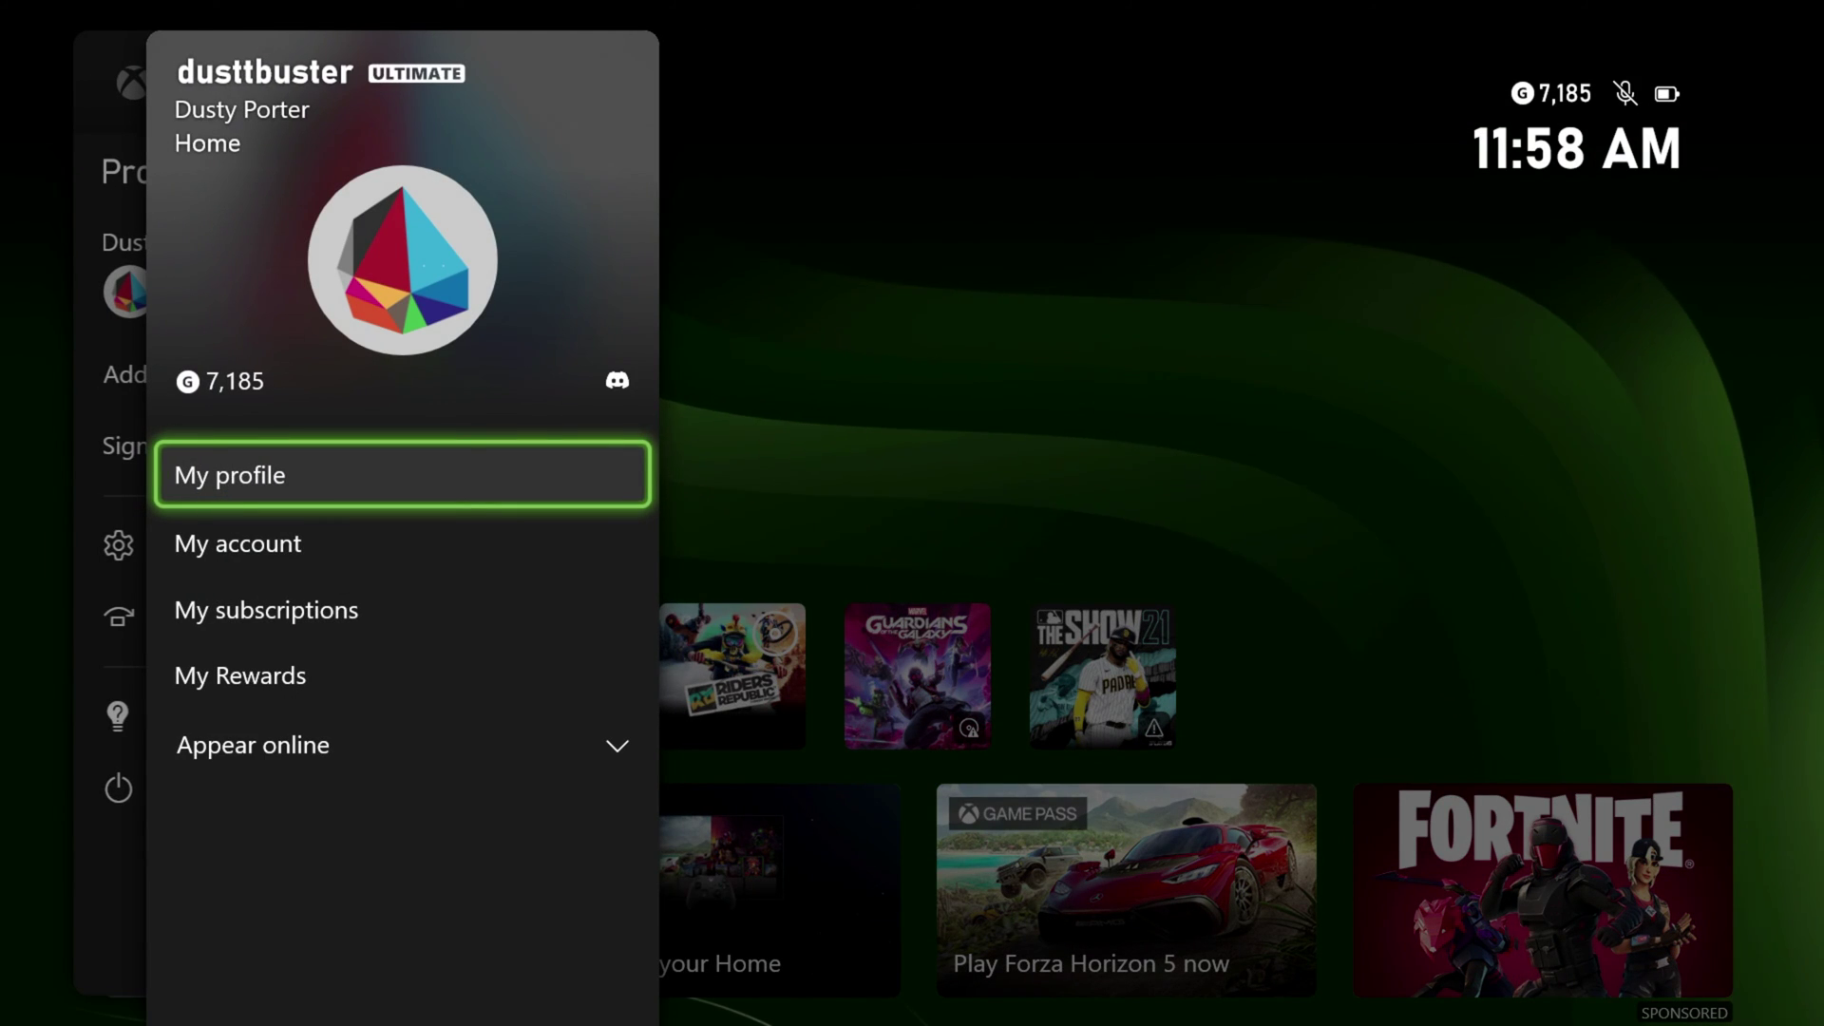
Switch the guide to Parties & chats, open Discord's Talk and stream tile and browse the Servers list.
key("Escape")
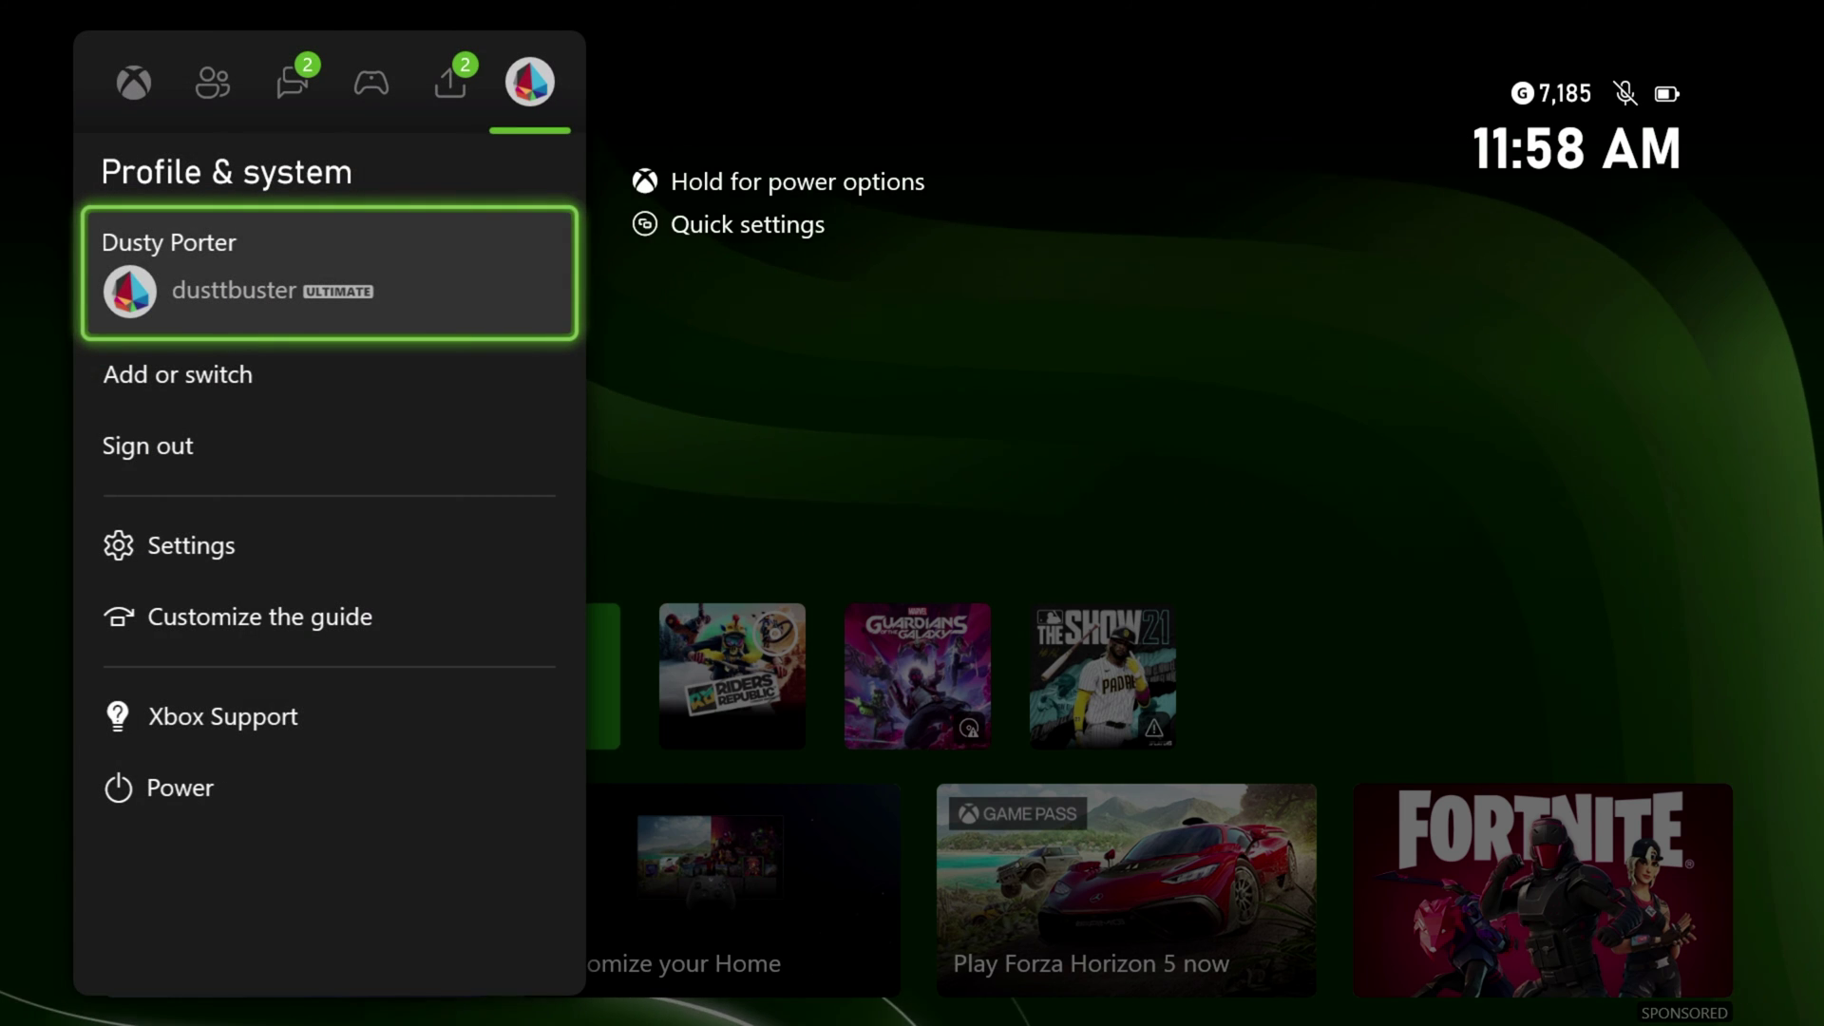
key("Left")
key("Left")
key("Left")
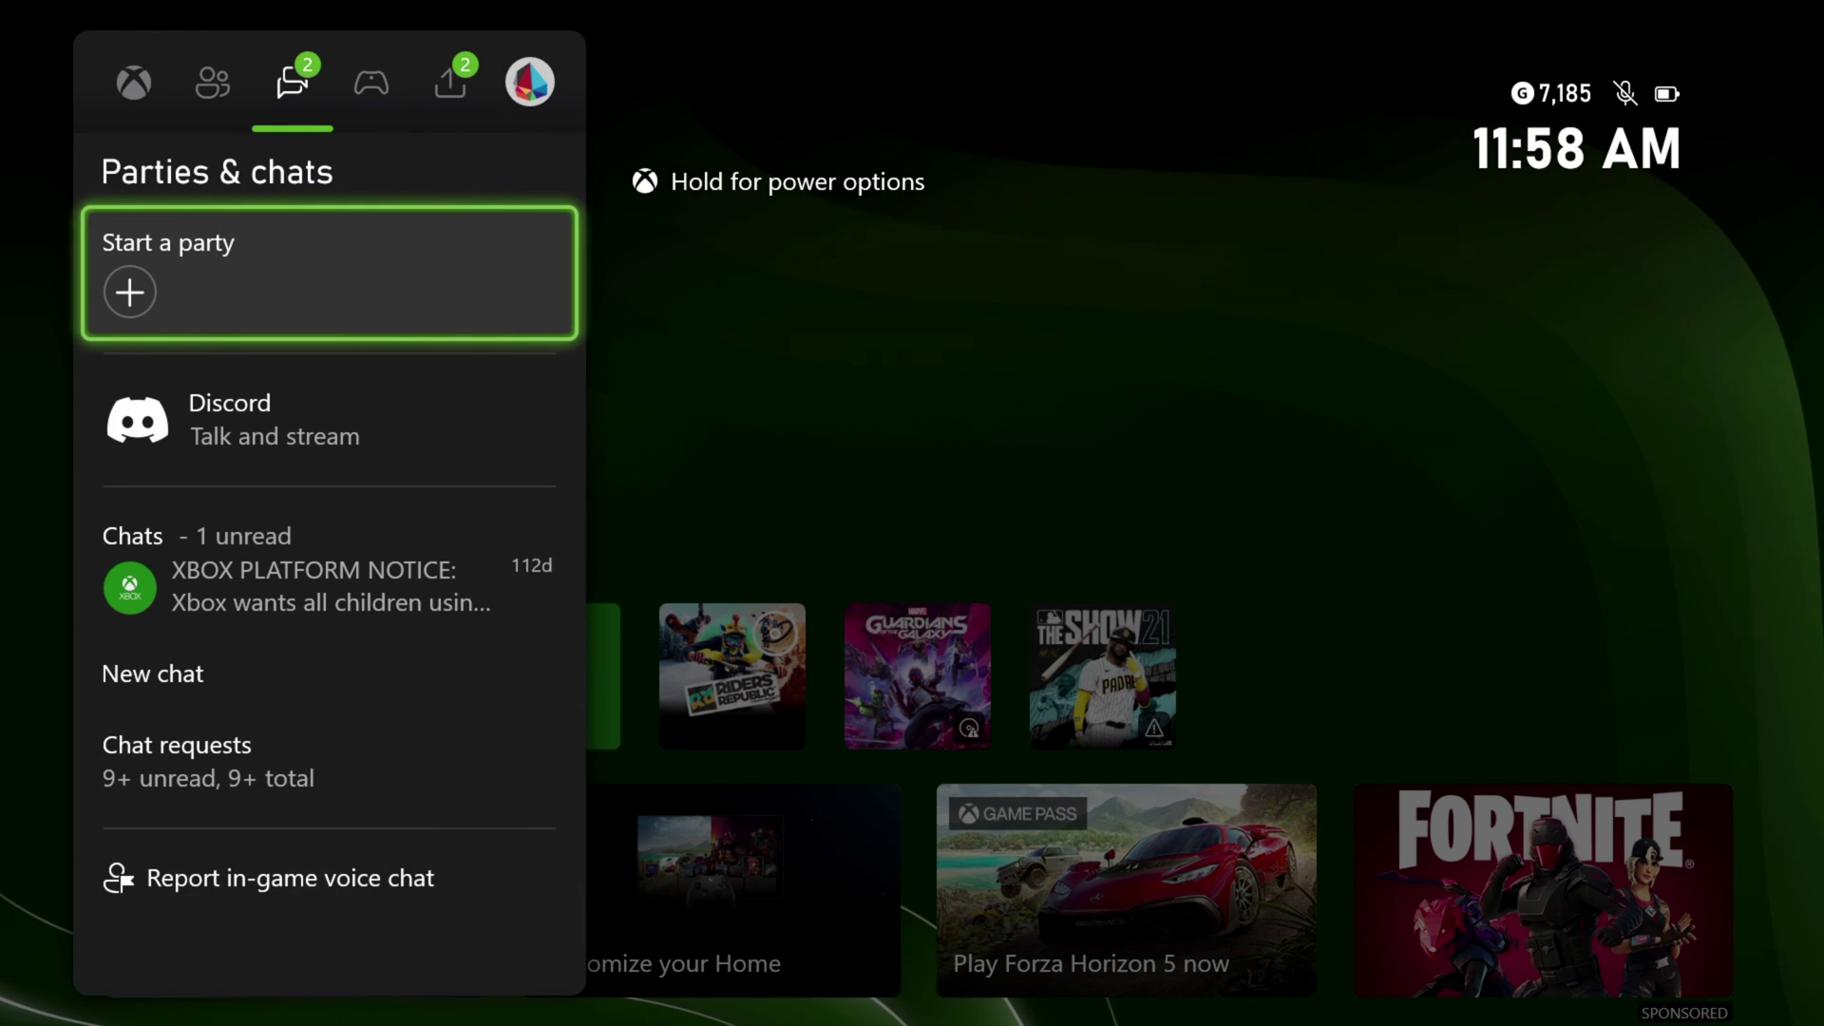
key("Down")
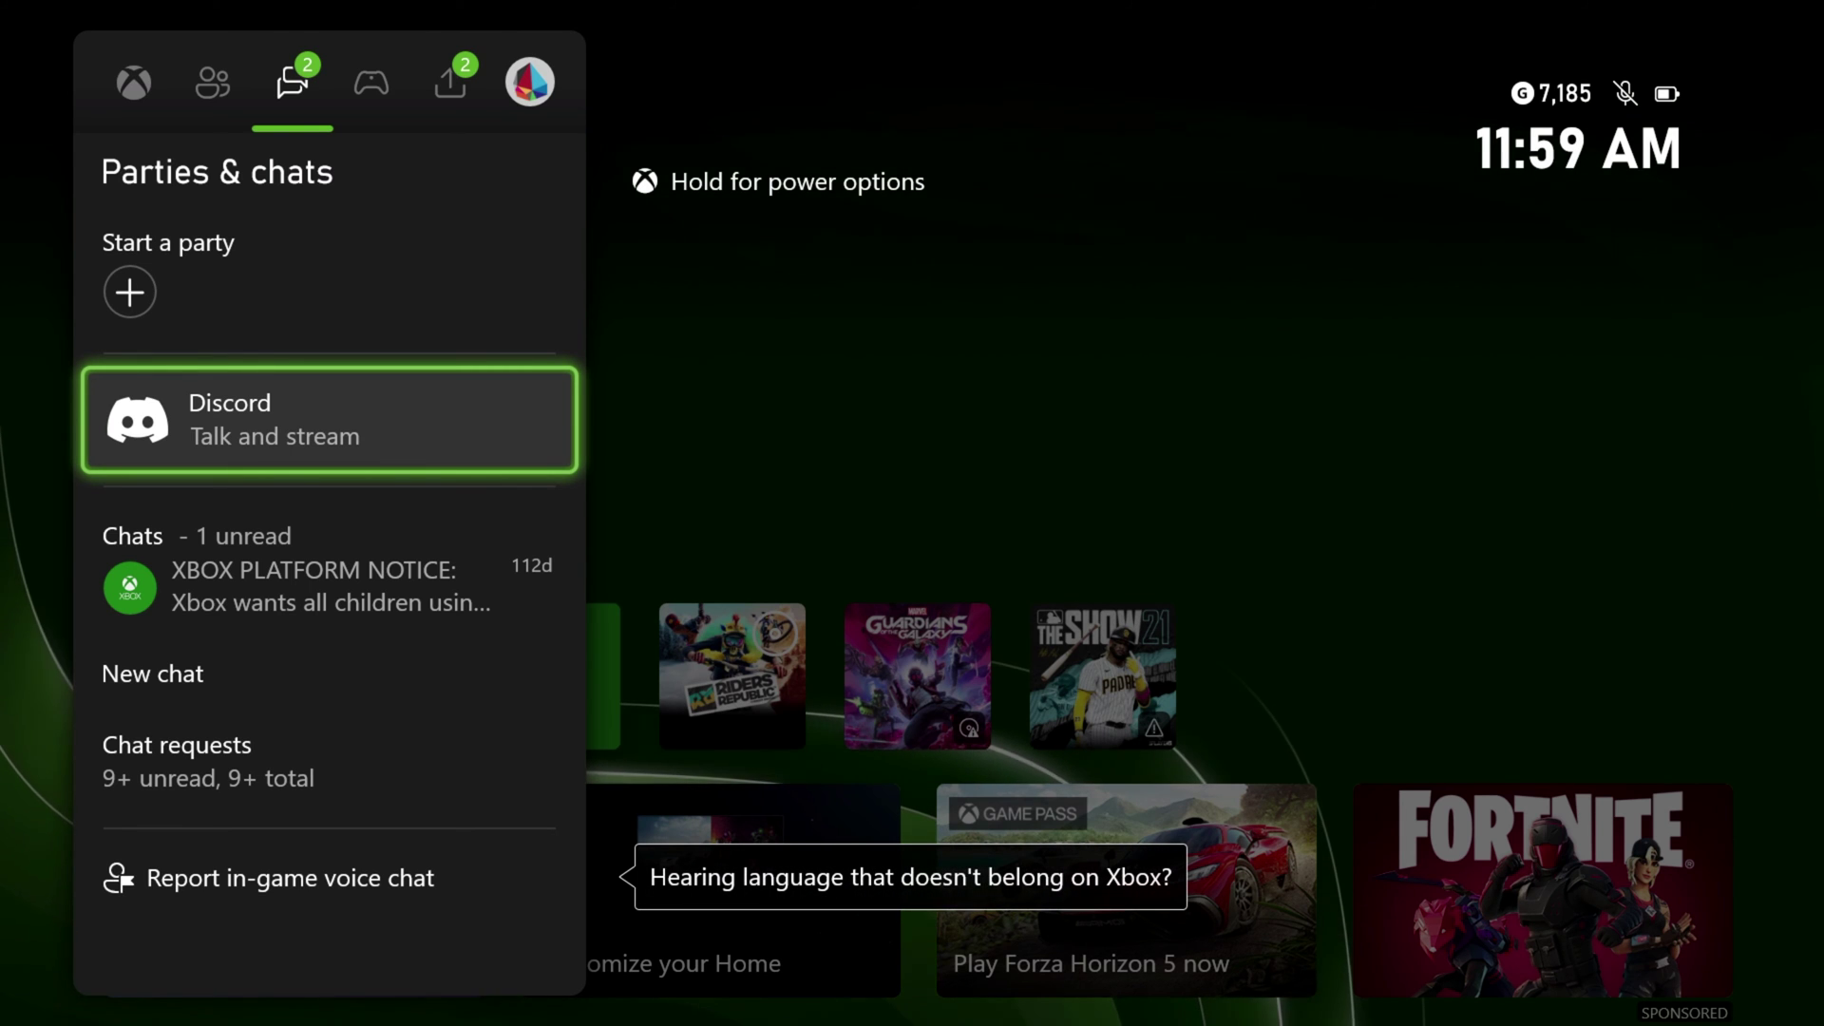
key("Return")
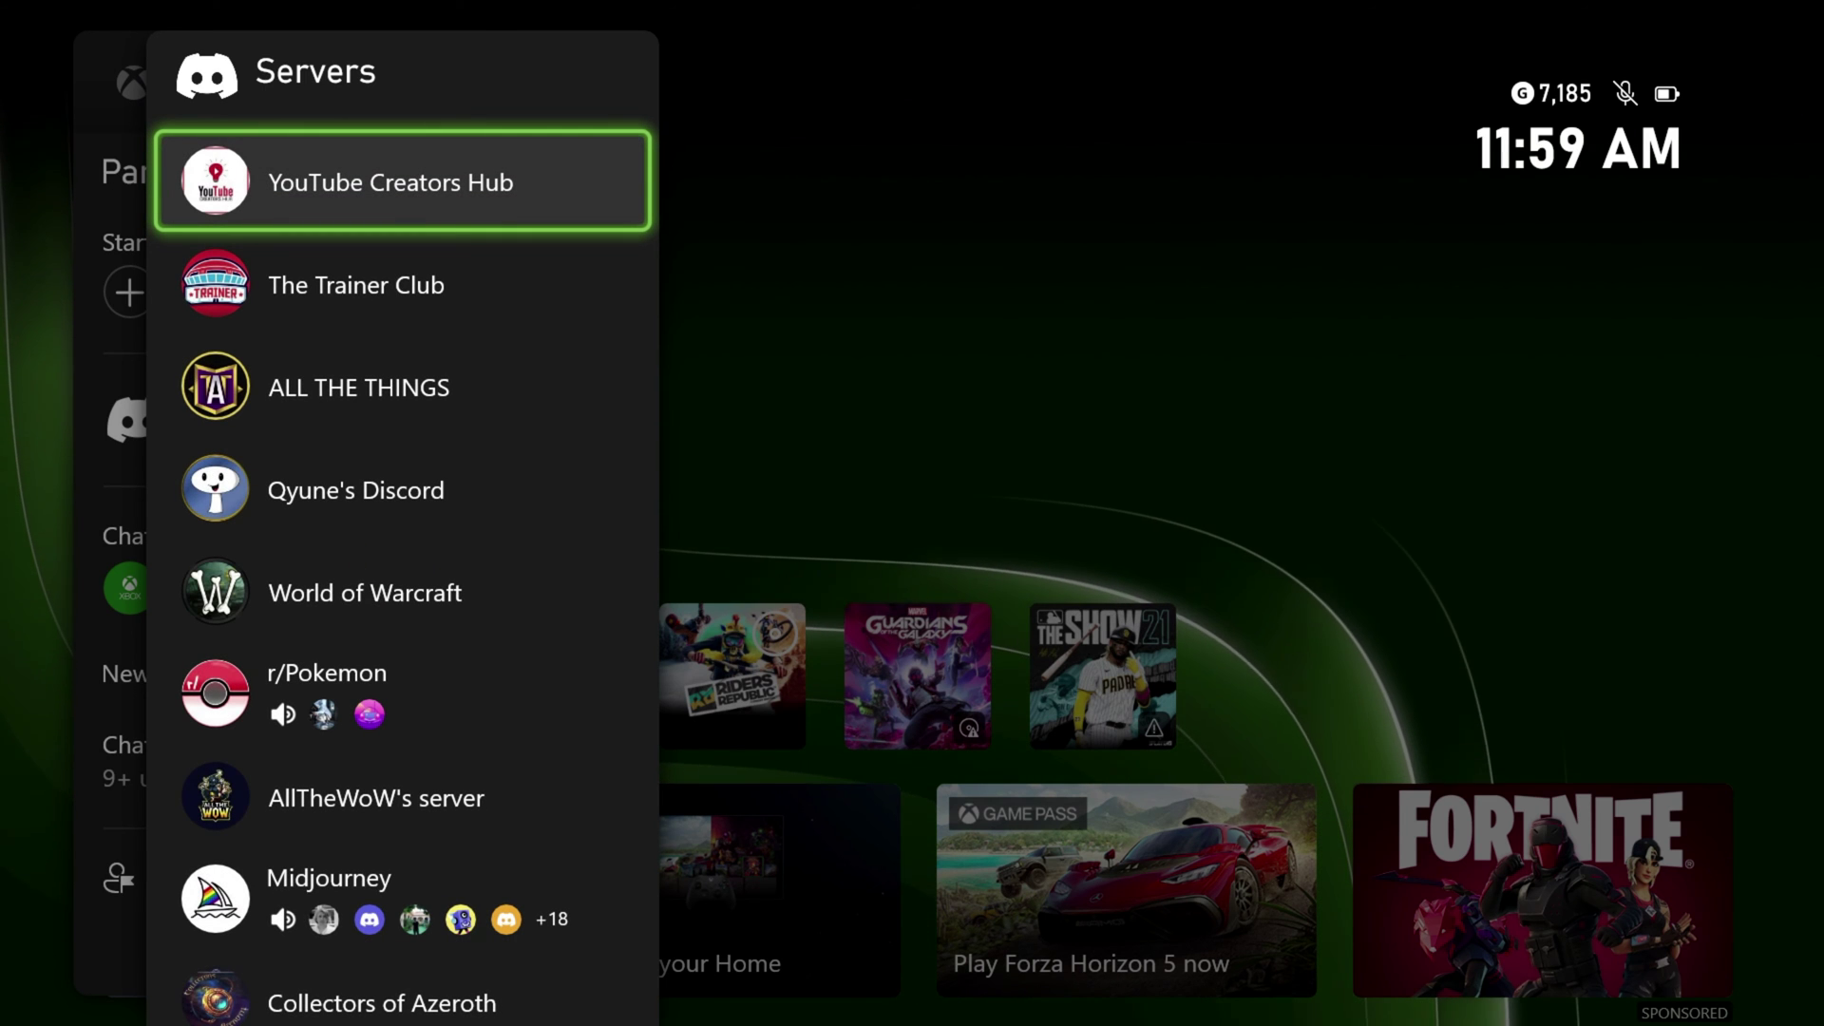
key("Down")
key("Down")
key("Down")
key("Down")
key("Down")
key("Down")
key("Down")
key("Down")
key("Down")
key("Down")
key("Down")
key("Down")
key("Down")
key("Down")
key("Down")
key("Down")
key("Down")
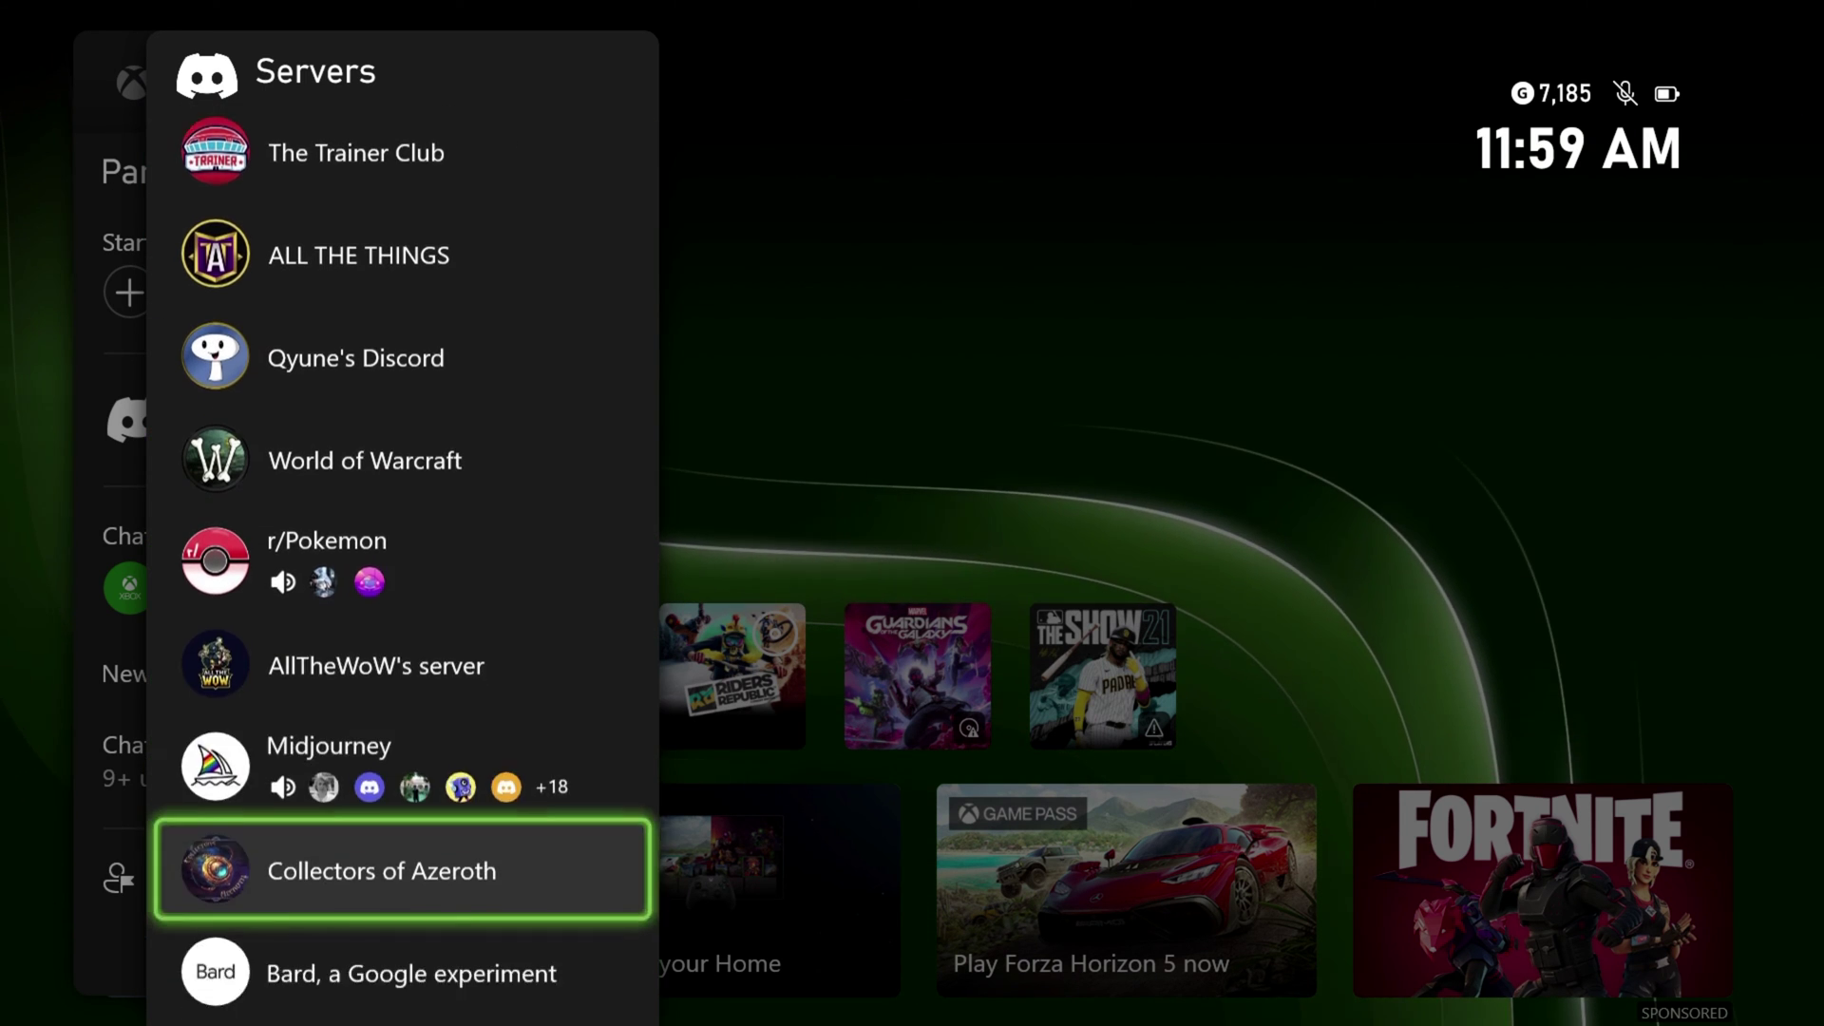
Open Tutorial Server's voice channels and join the General channel rather than Voice1.
key("Up")
key("Return")
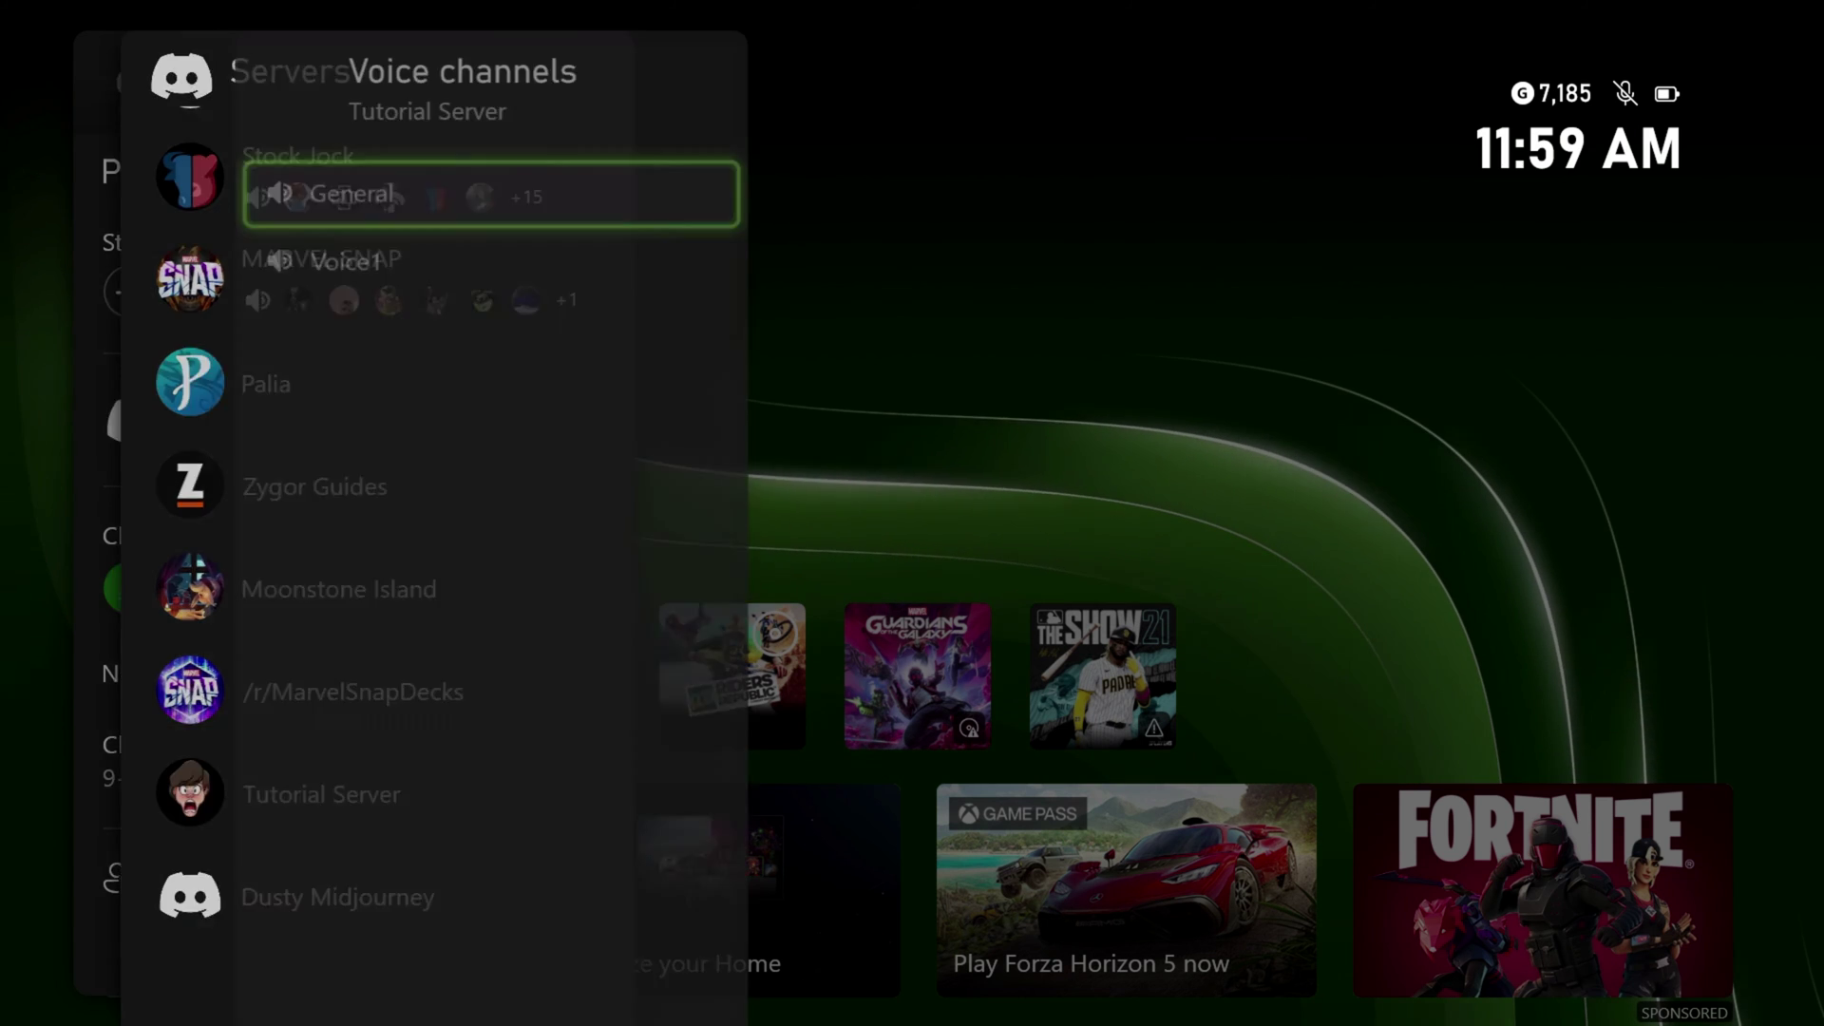
key("Down")
key("Up")
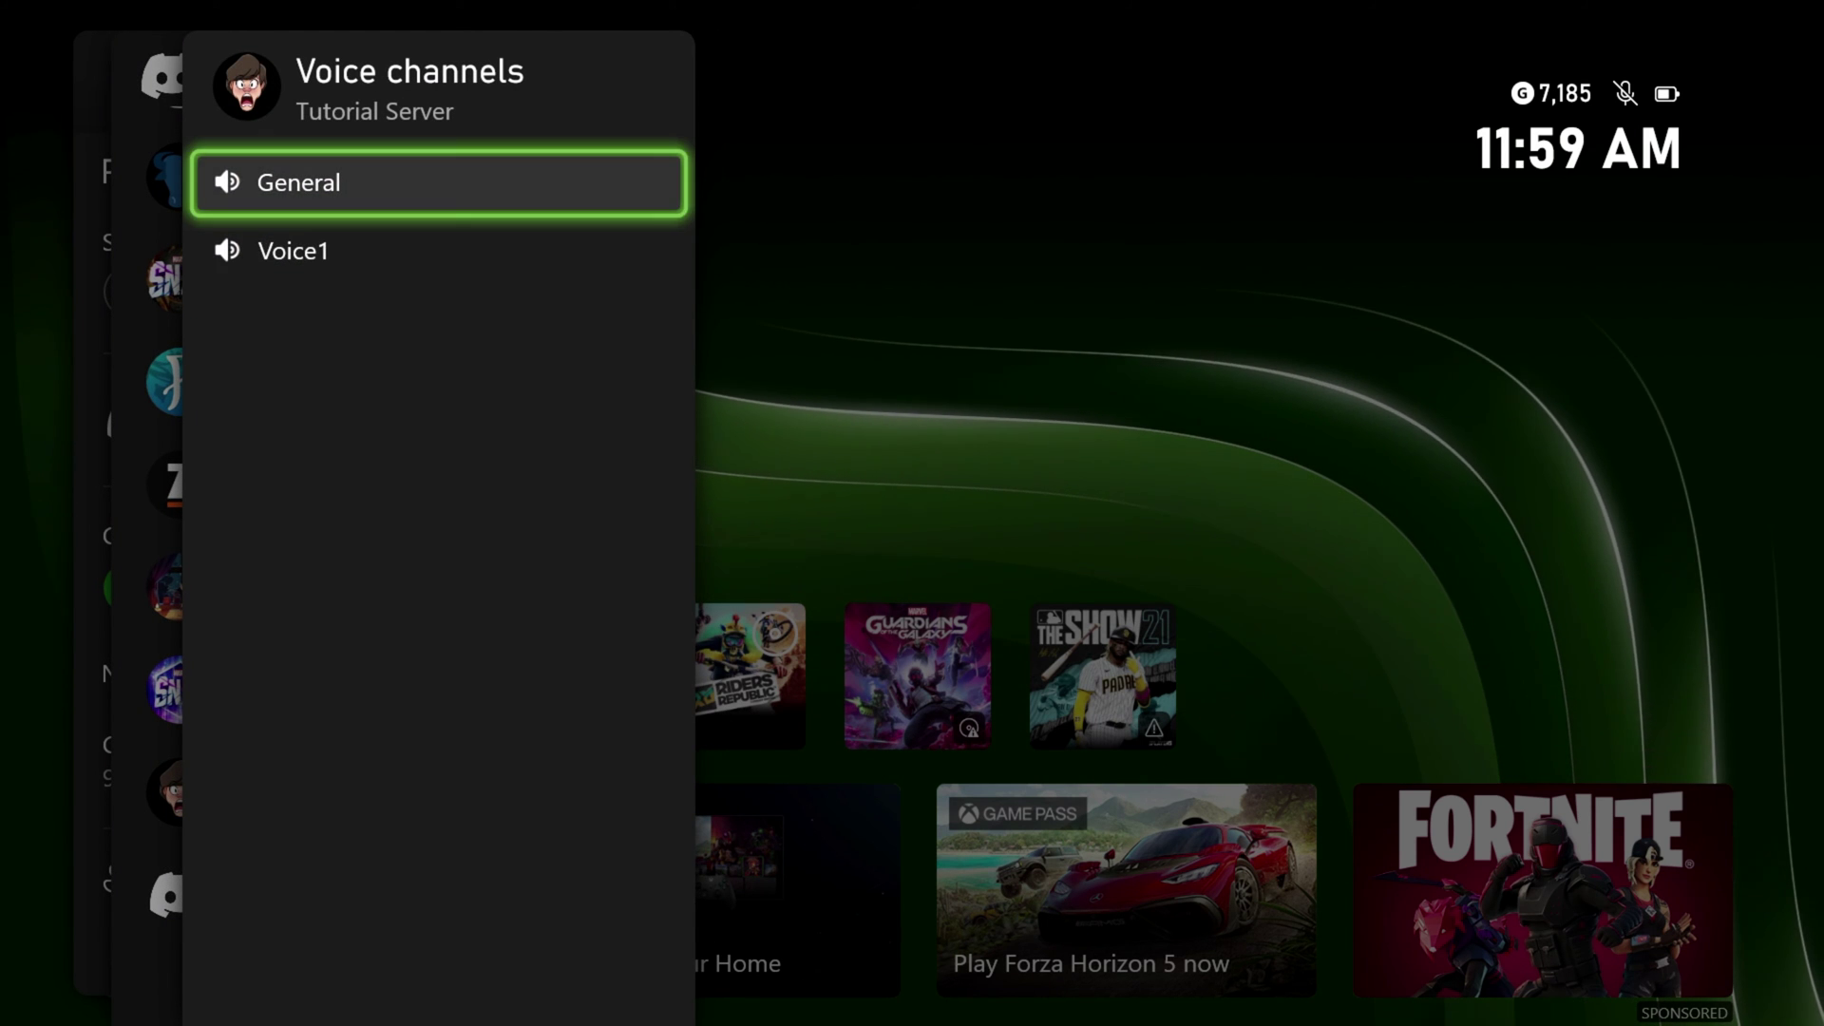
key("Down")
key("Up")
key("Return")
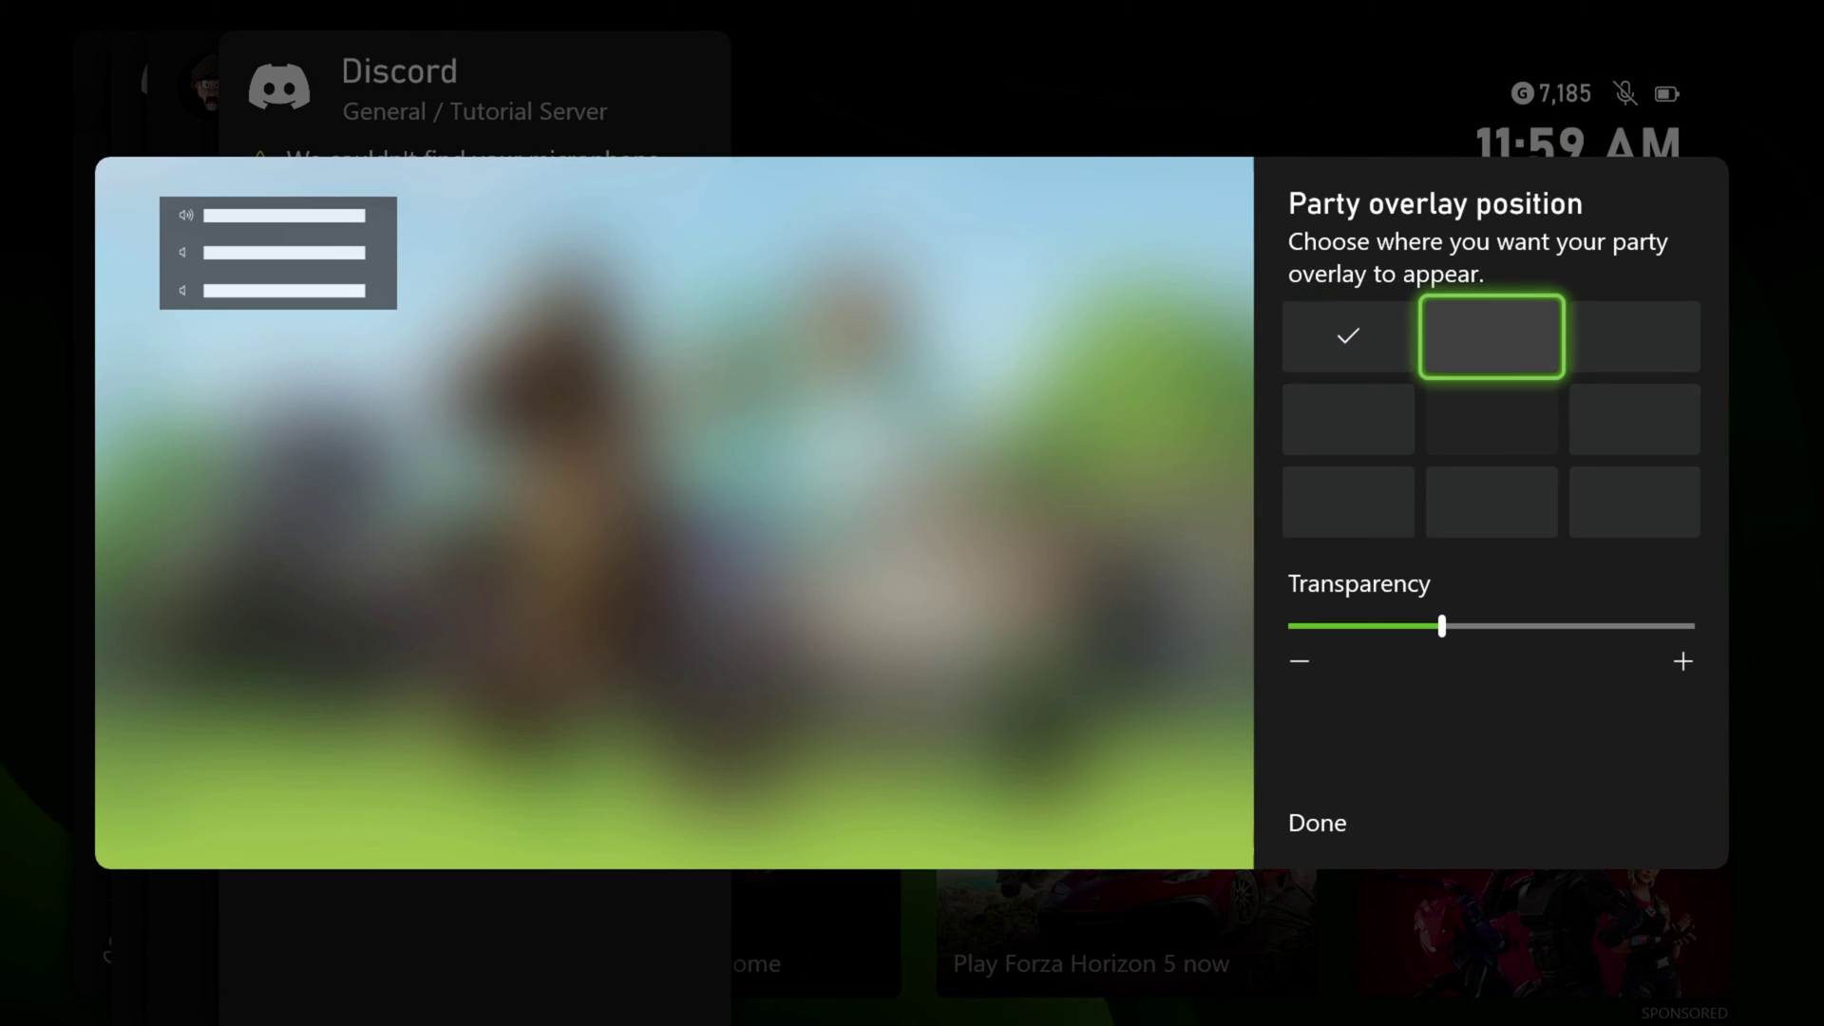
Keep the overlay top-left, then expand Options to review mute, deafen and noise suppression settings.
key("Left")
key("Escape")
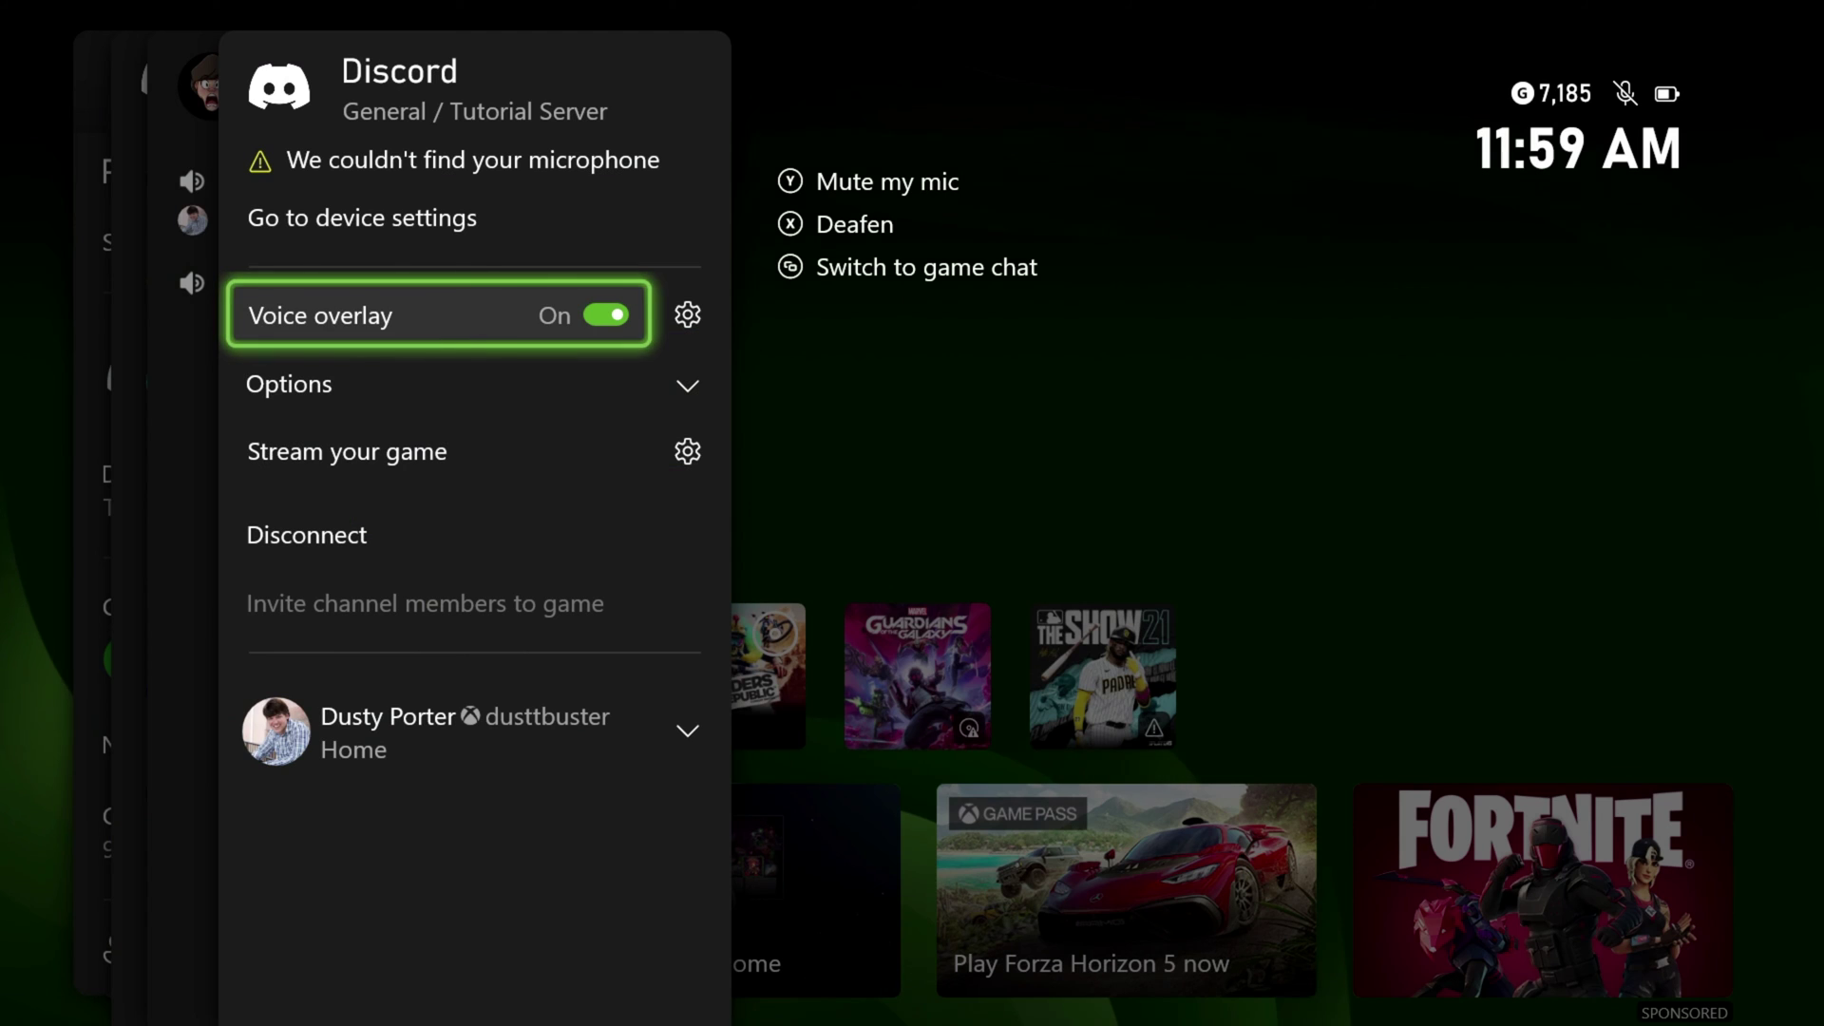
key("Down")
key("Return")
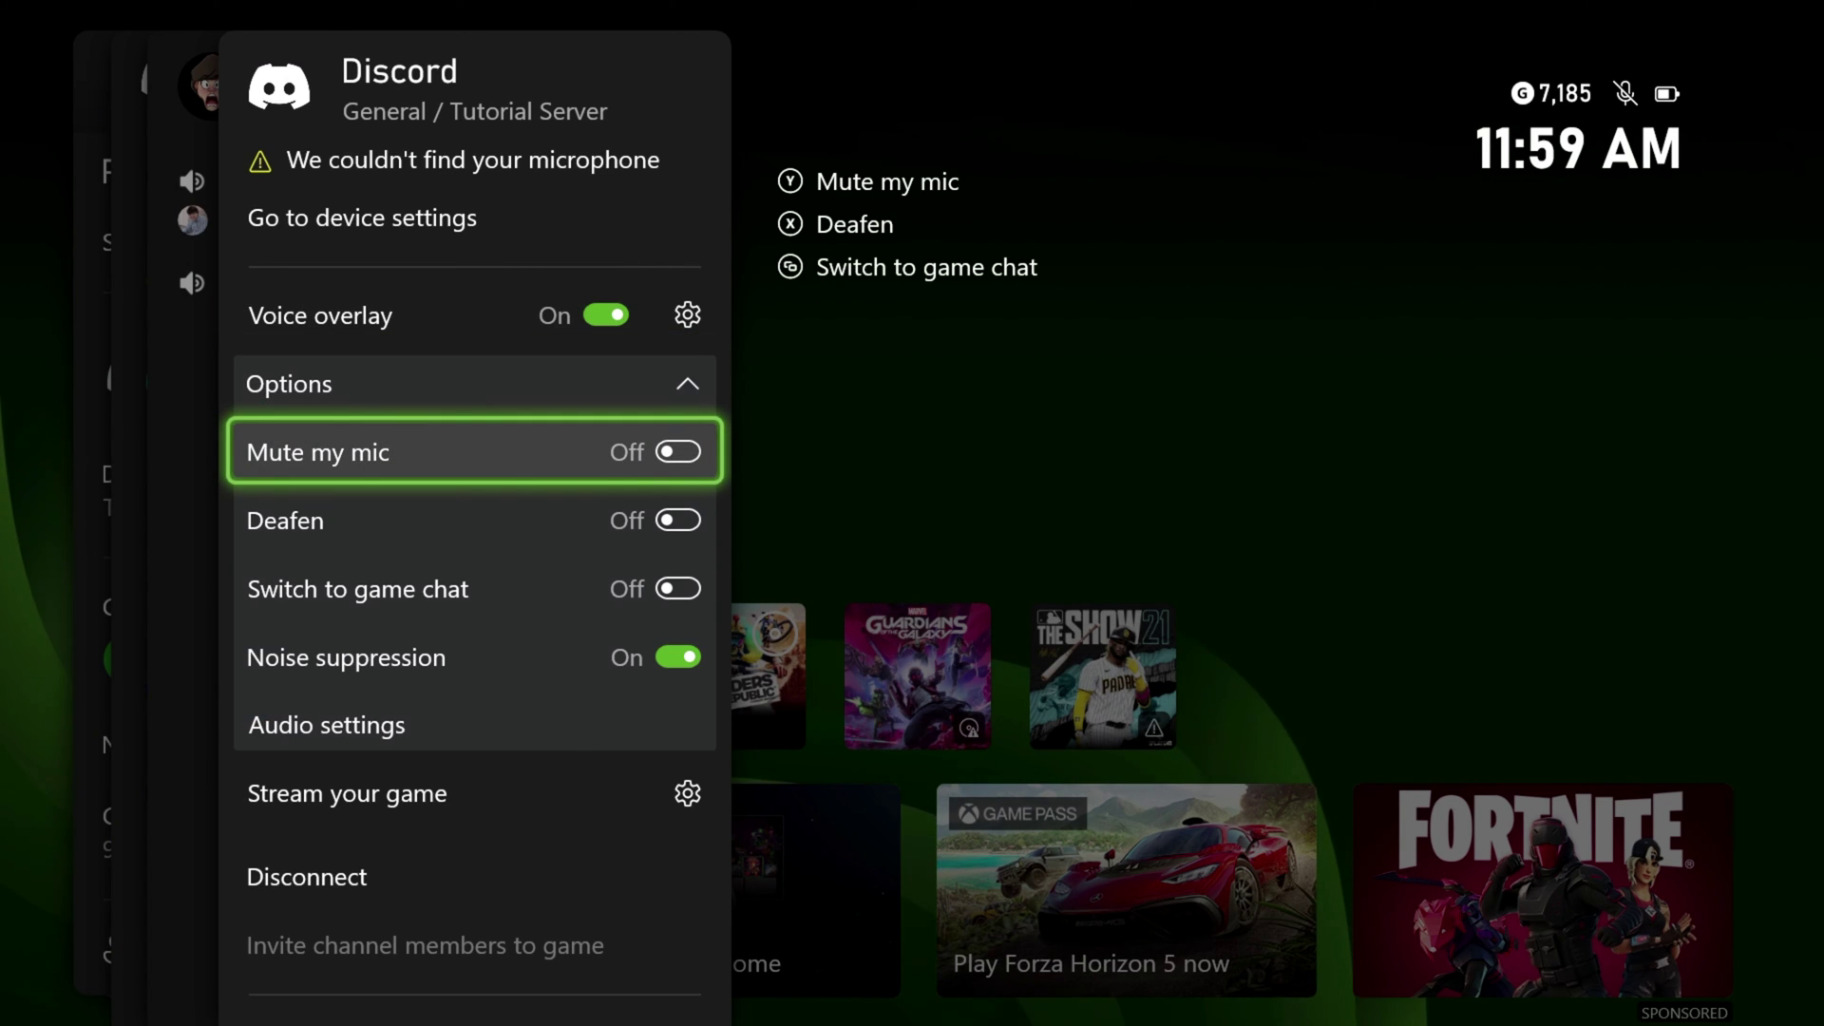
key("Down")
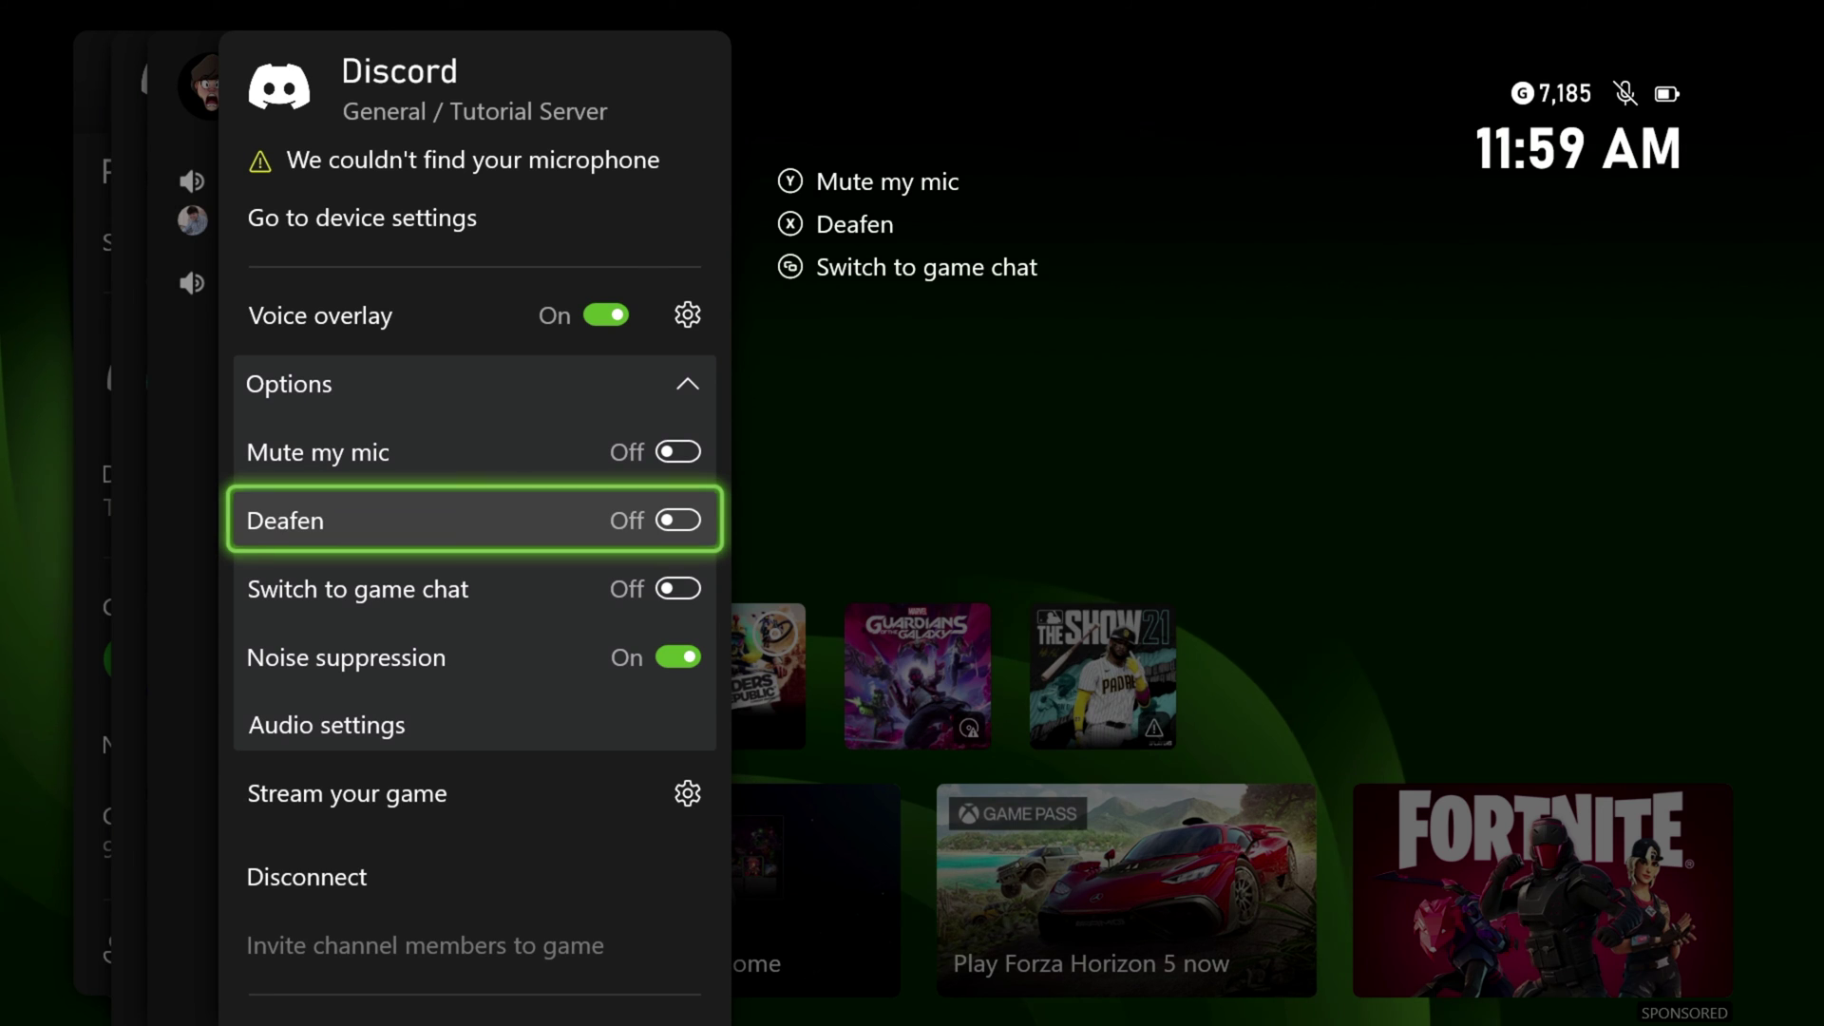
key("Down")
key("Down")
key("Down")
key("Down")
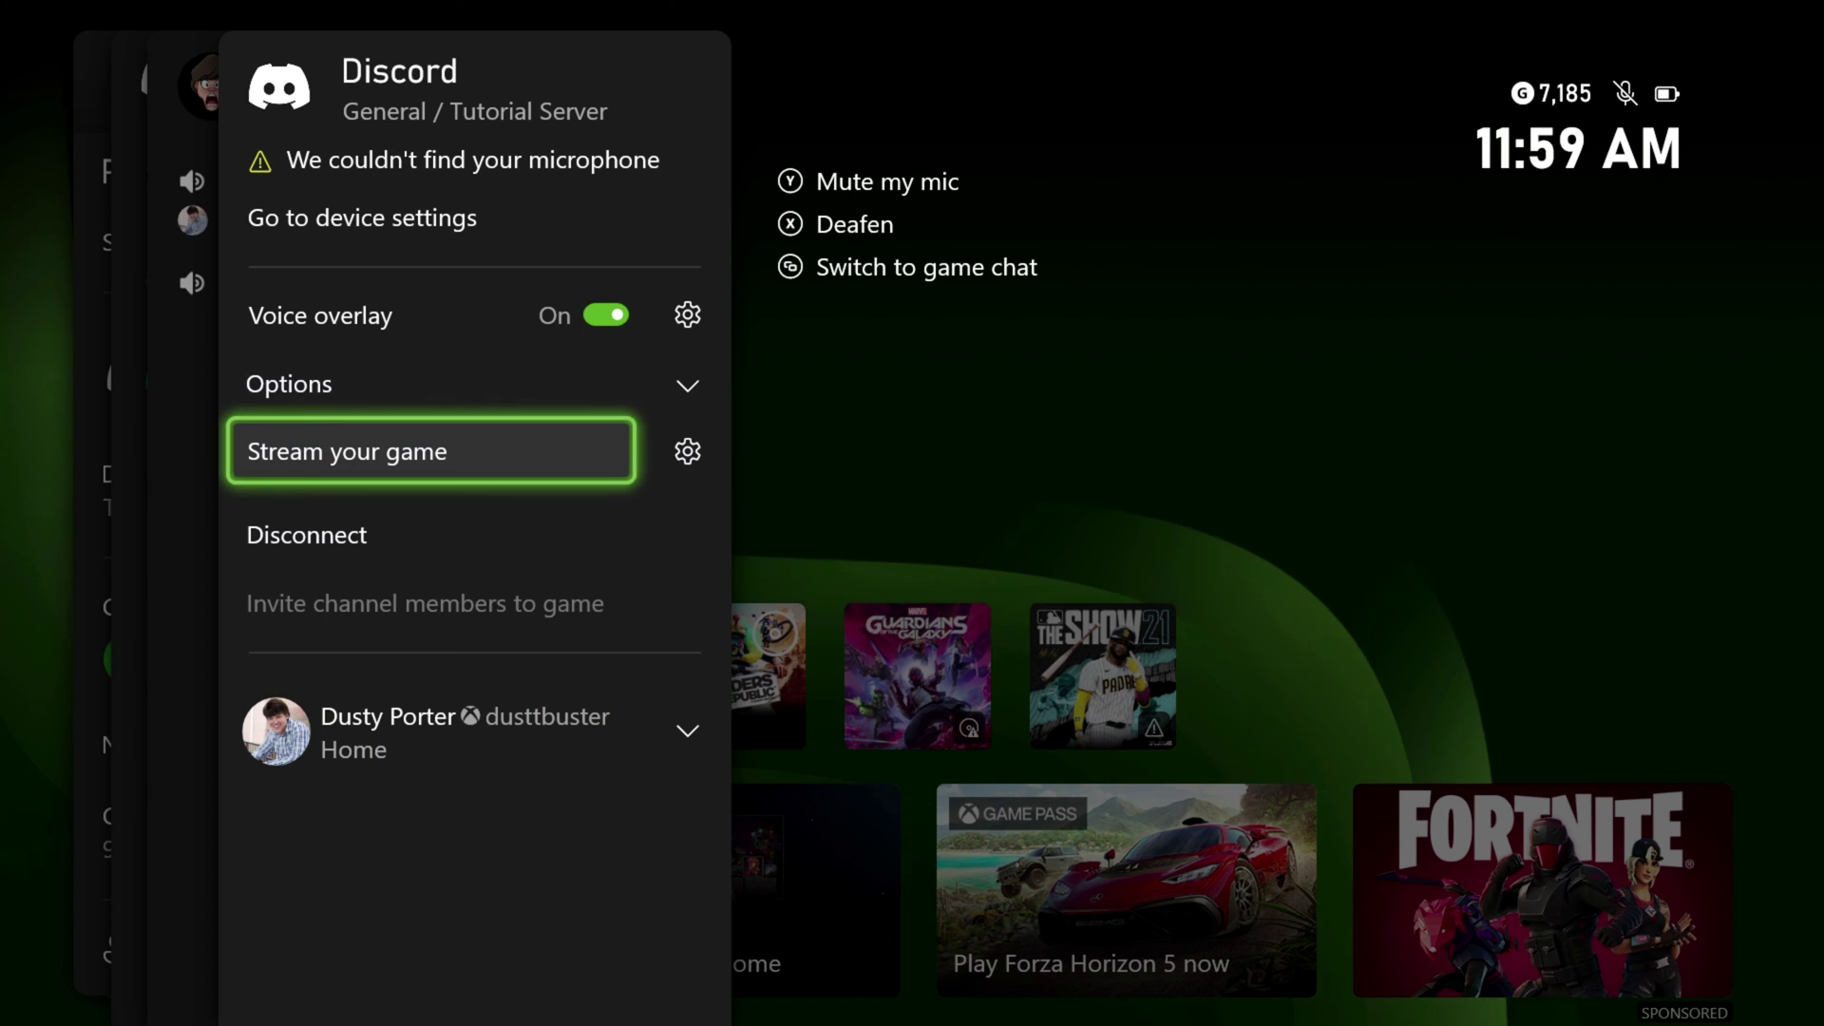
key("Down")
key("Up")
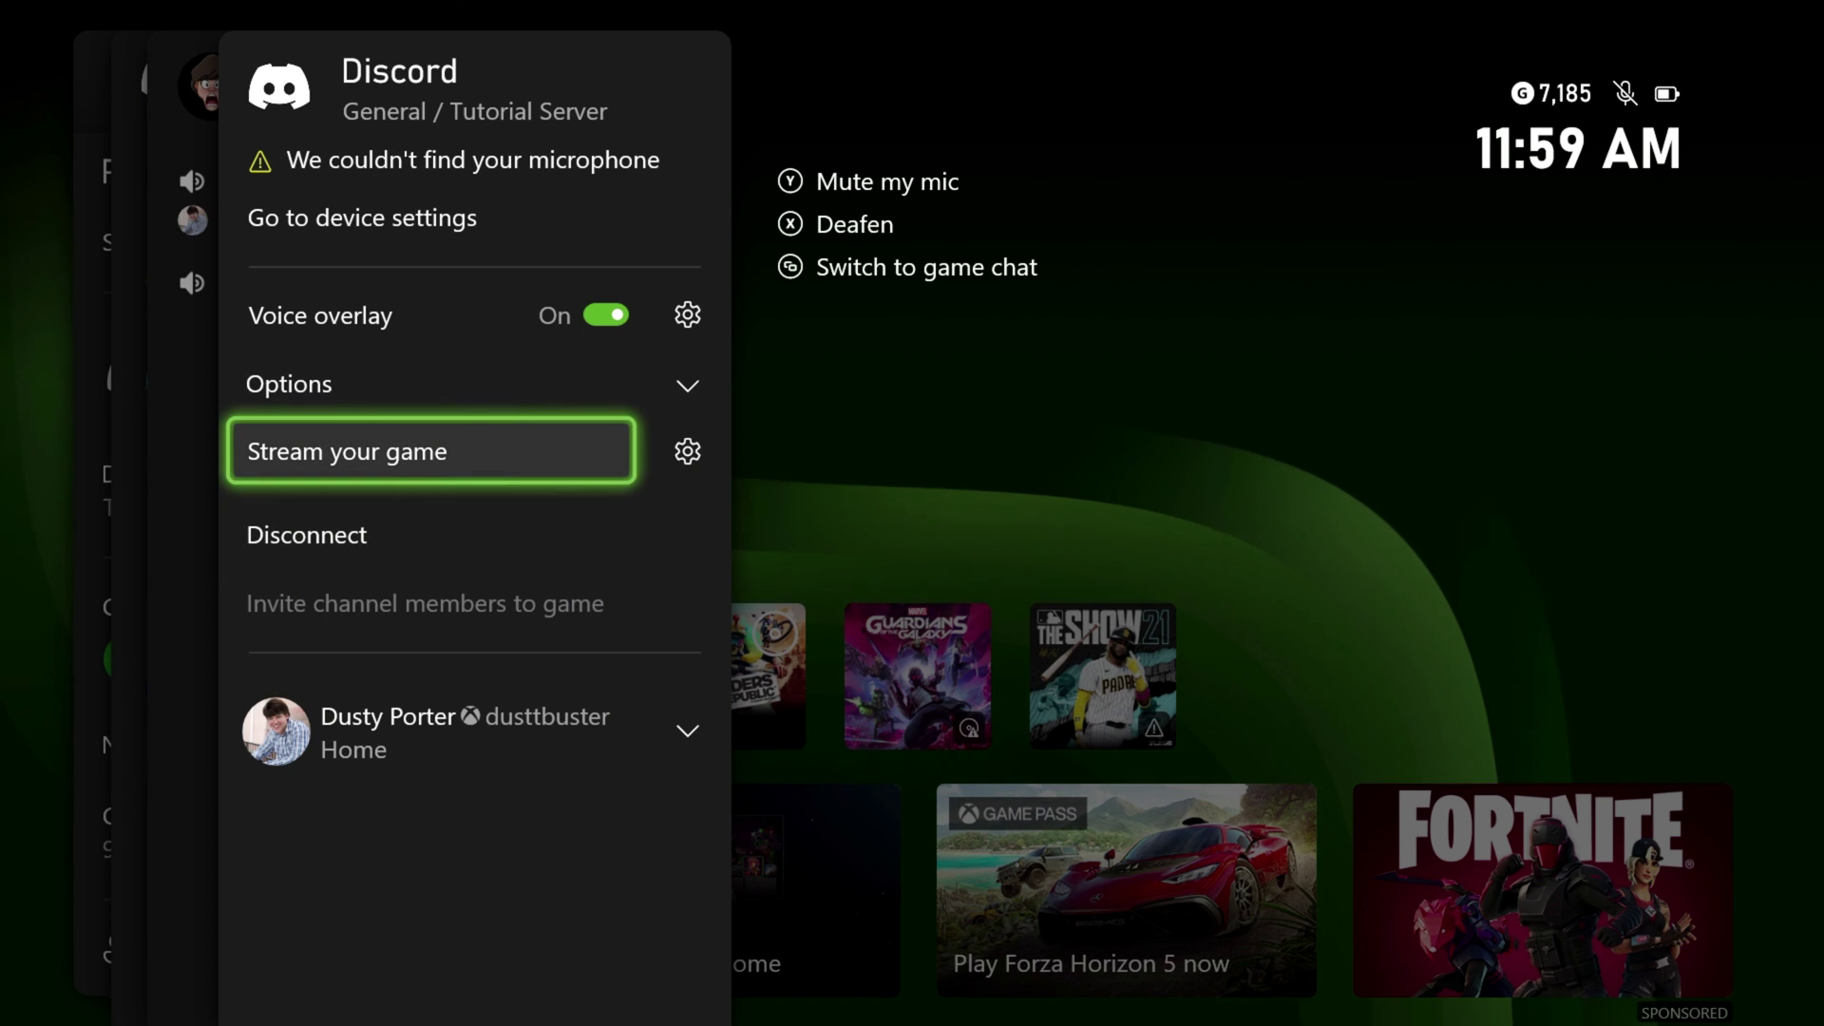
key("Return")
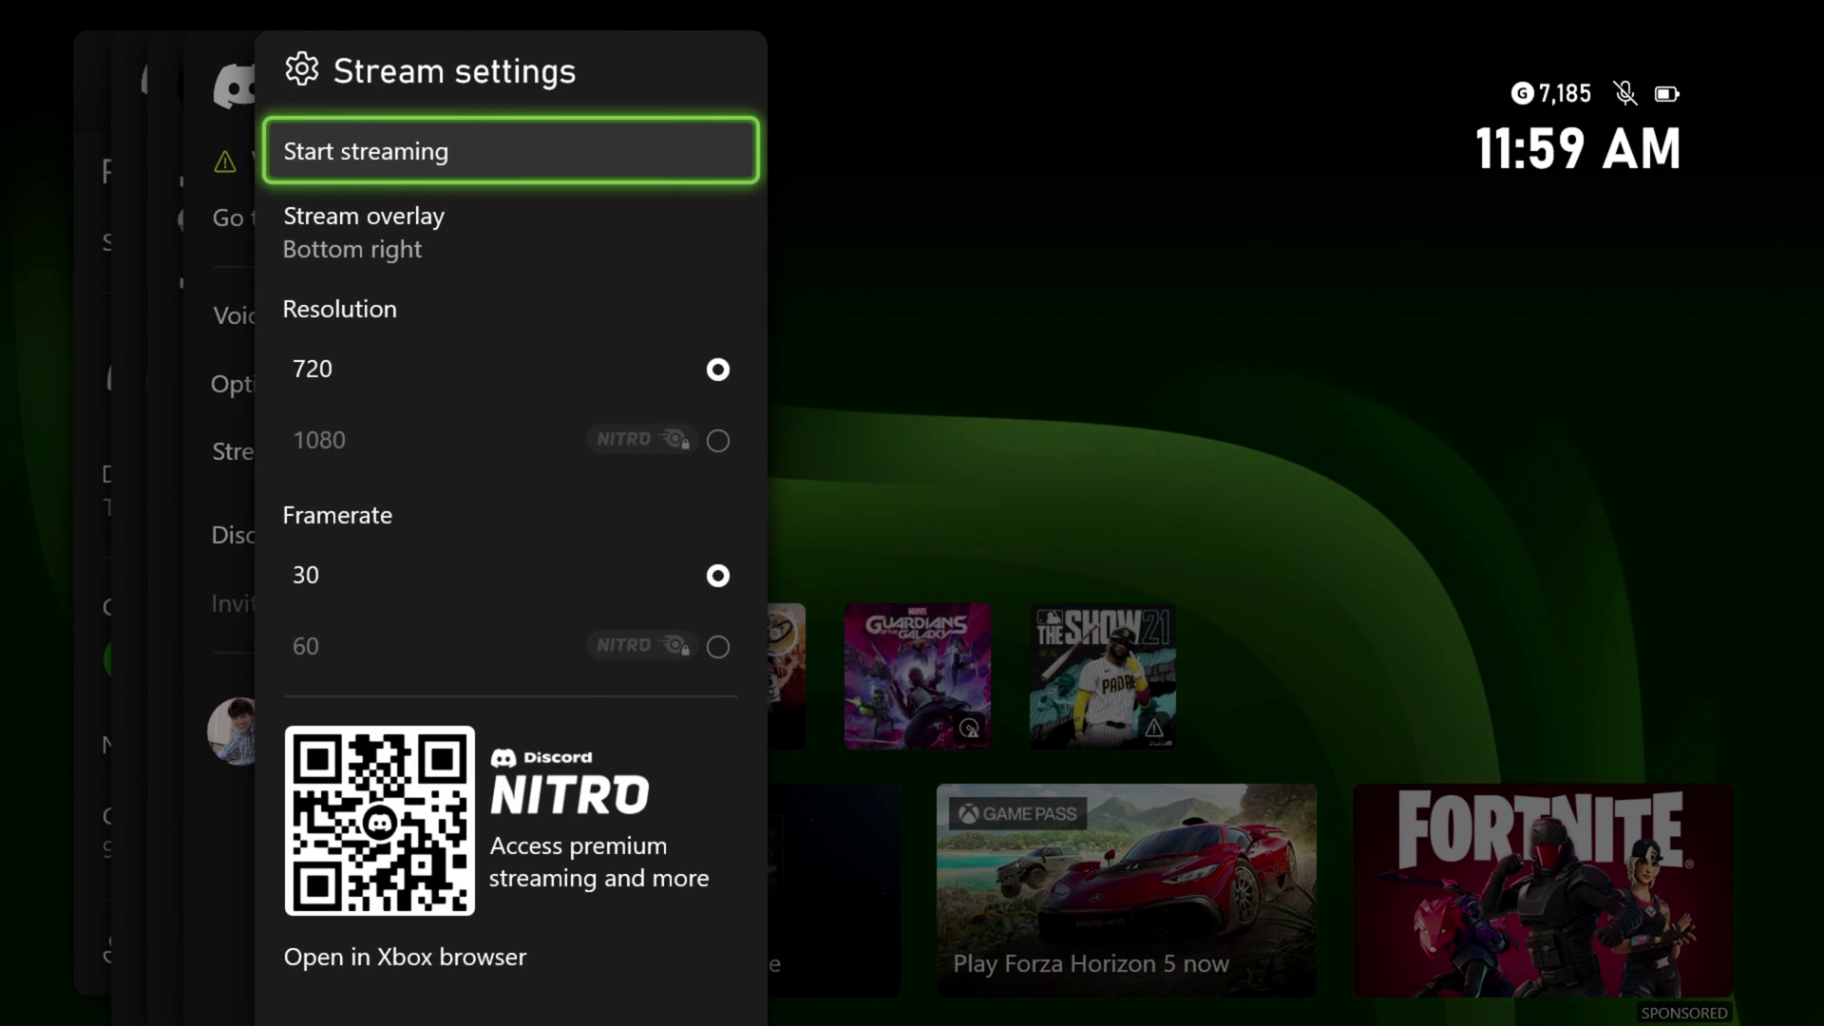
key("Down")
key("Down")
key("Down")
key("Down")
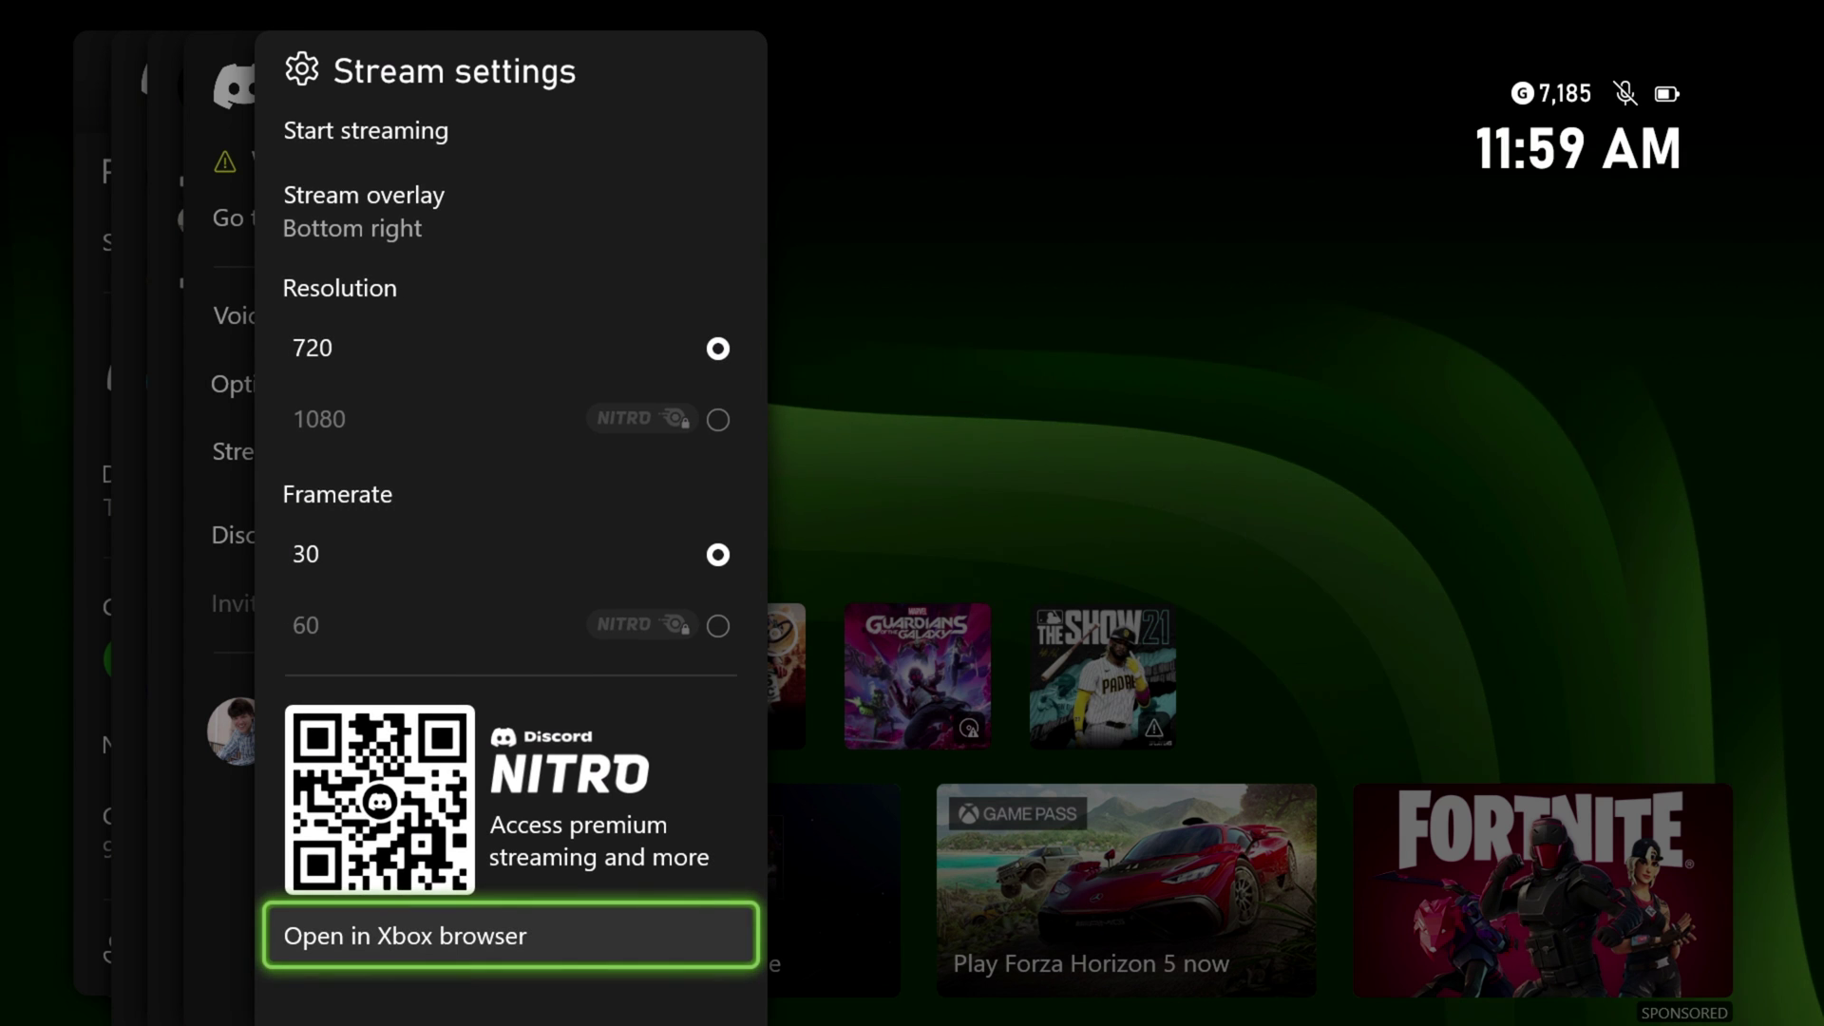
key("Up")
key("Up")
key("Up")
key("Escape")
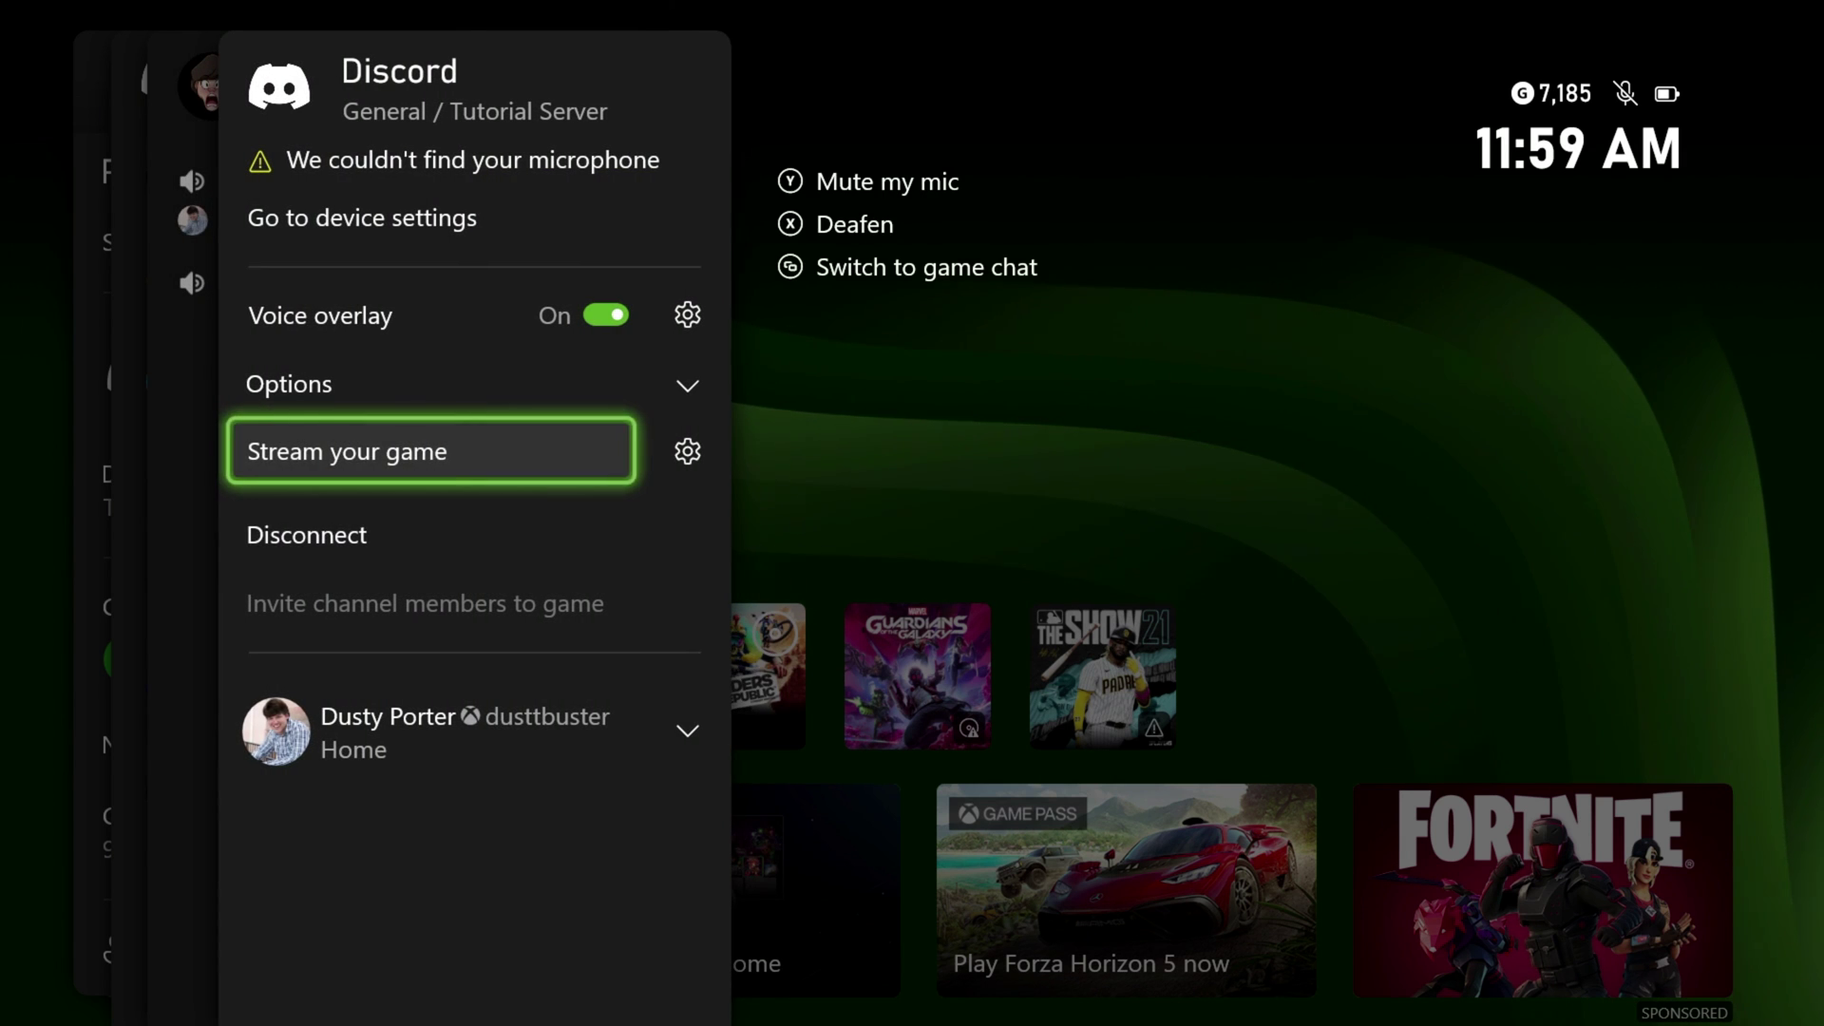
key("Down")
key("Down")
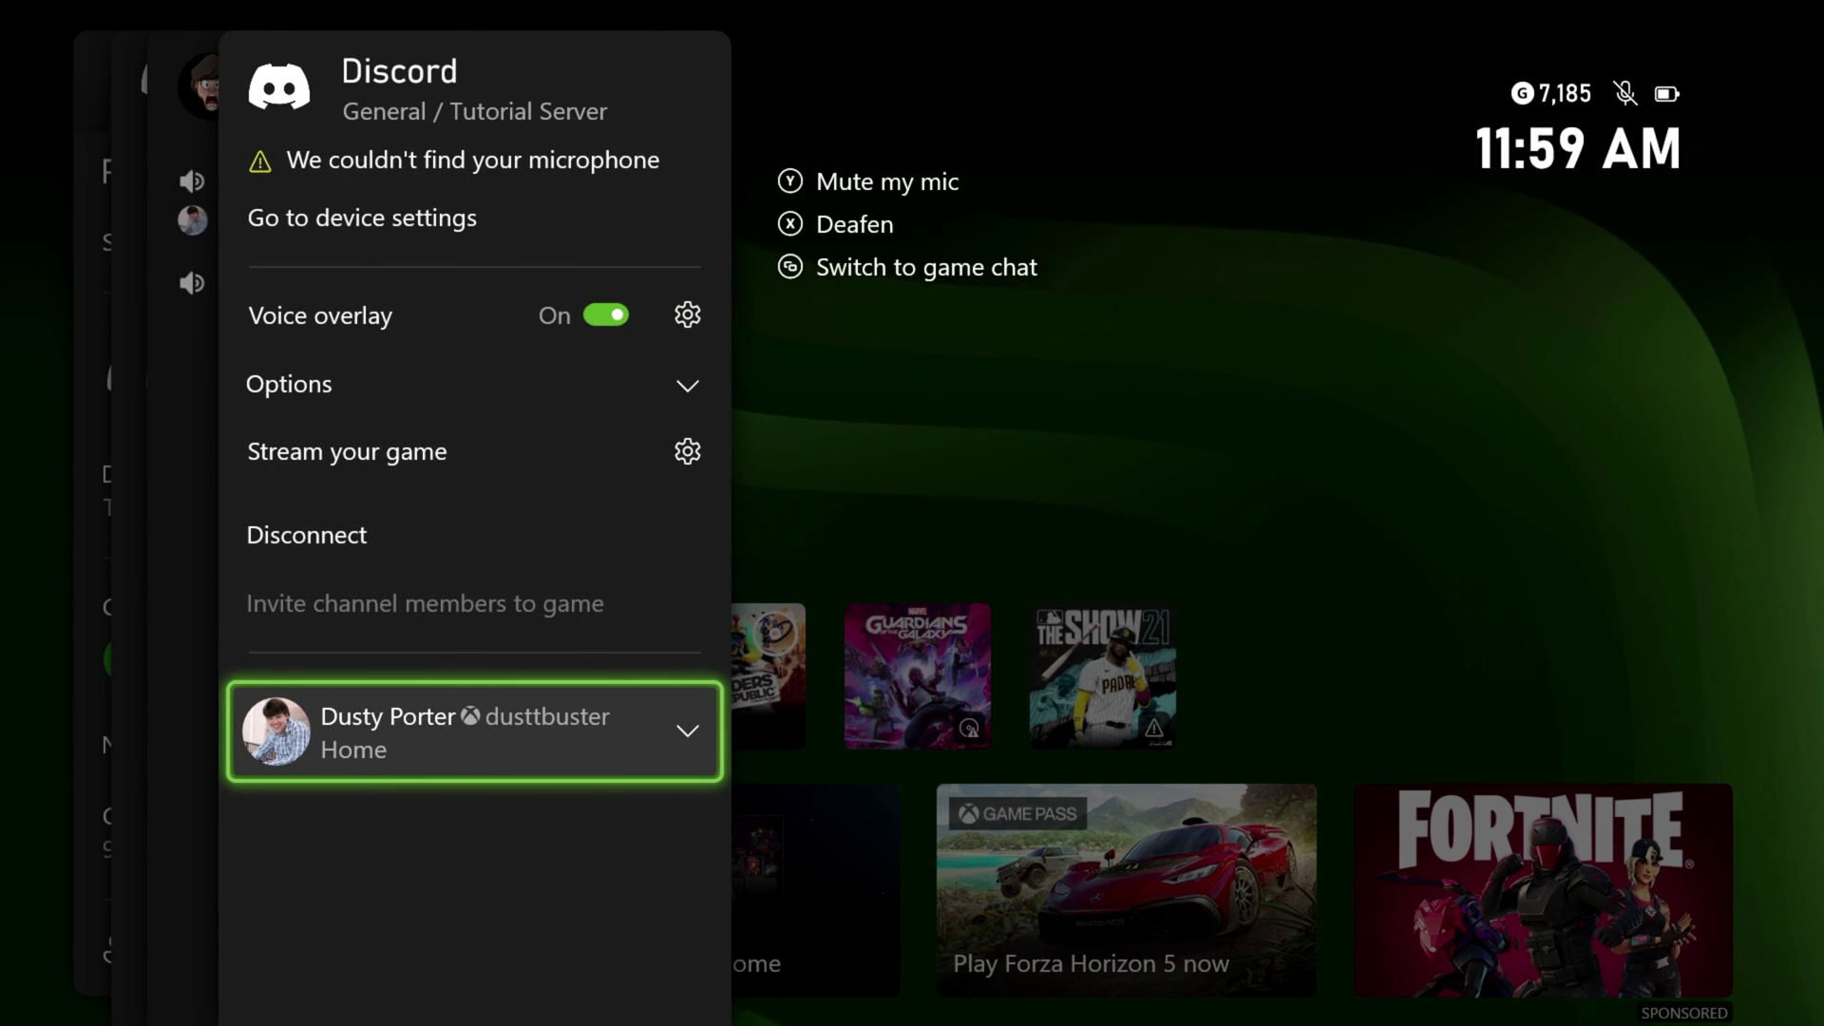
Disconnect from the General voice channel on Tutorial Server via the Discord panel.
key("Up")
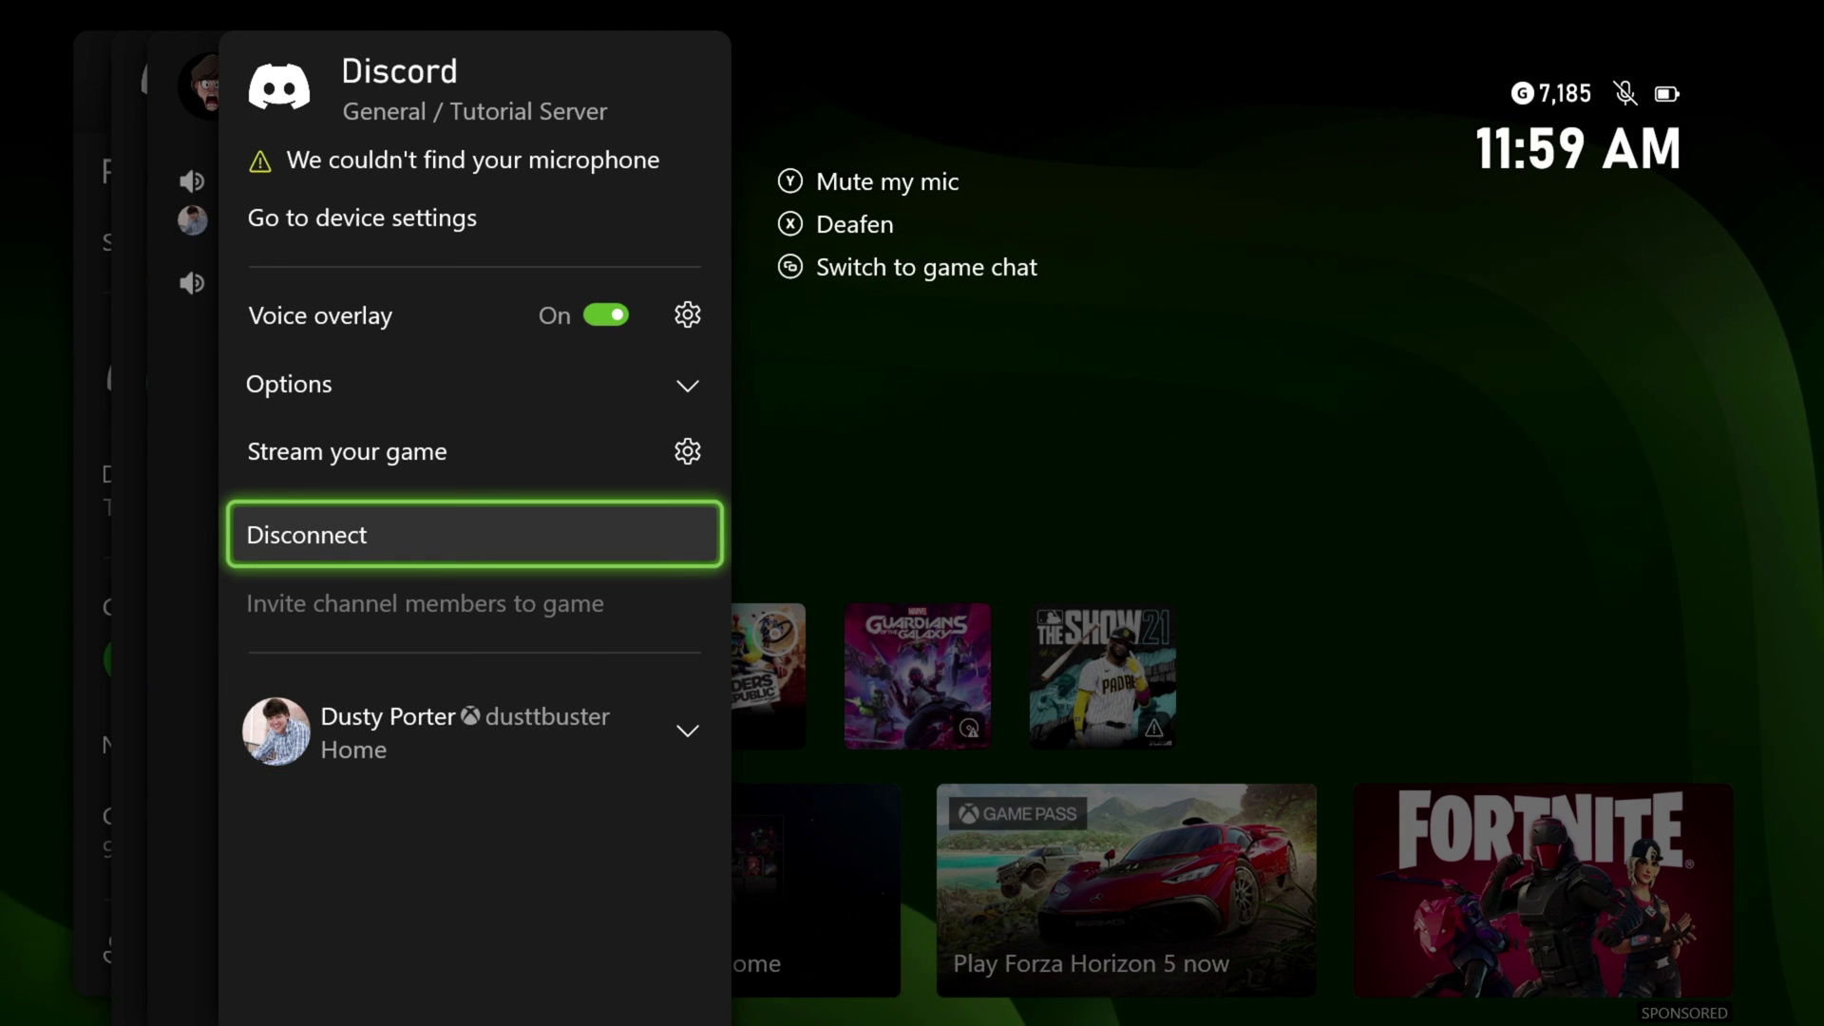
key("Return")
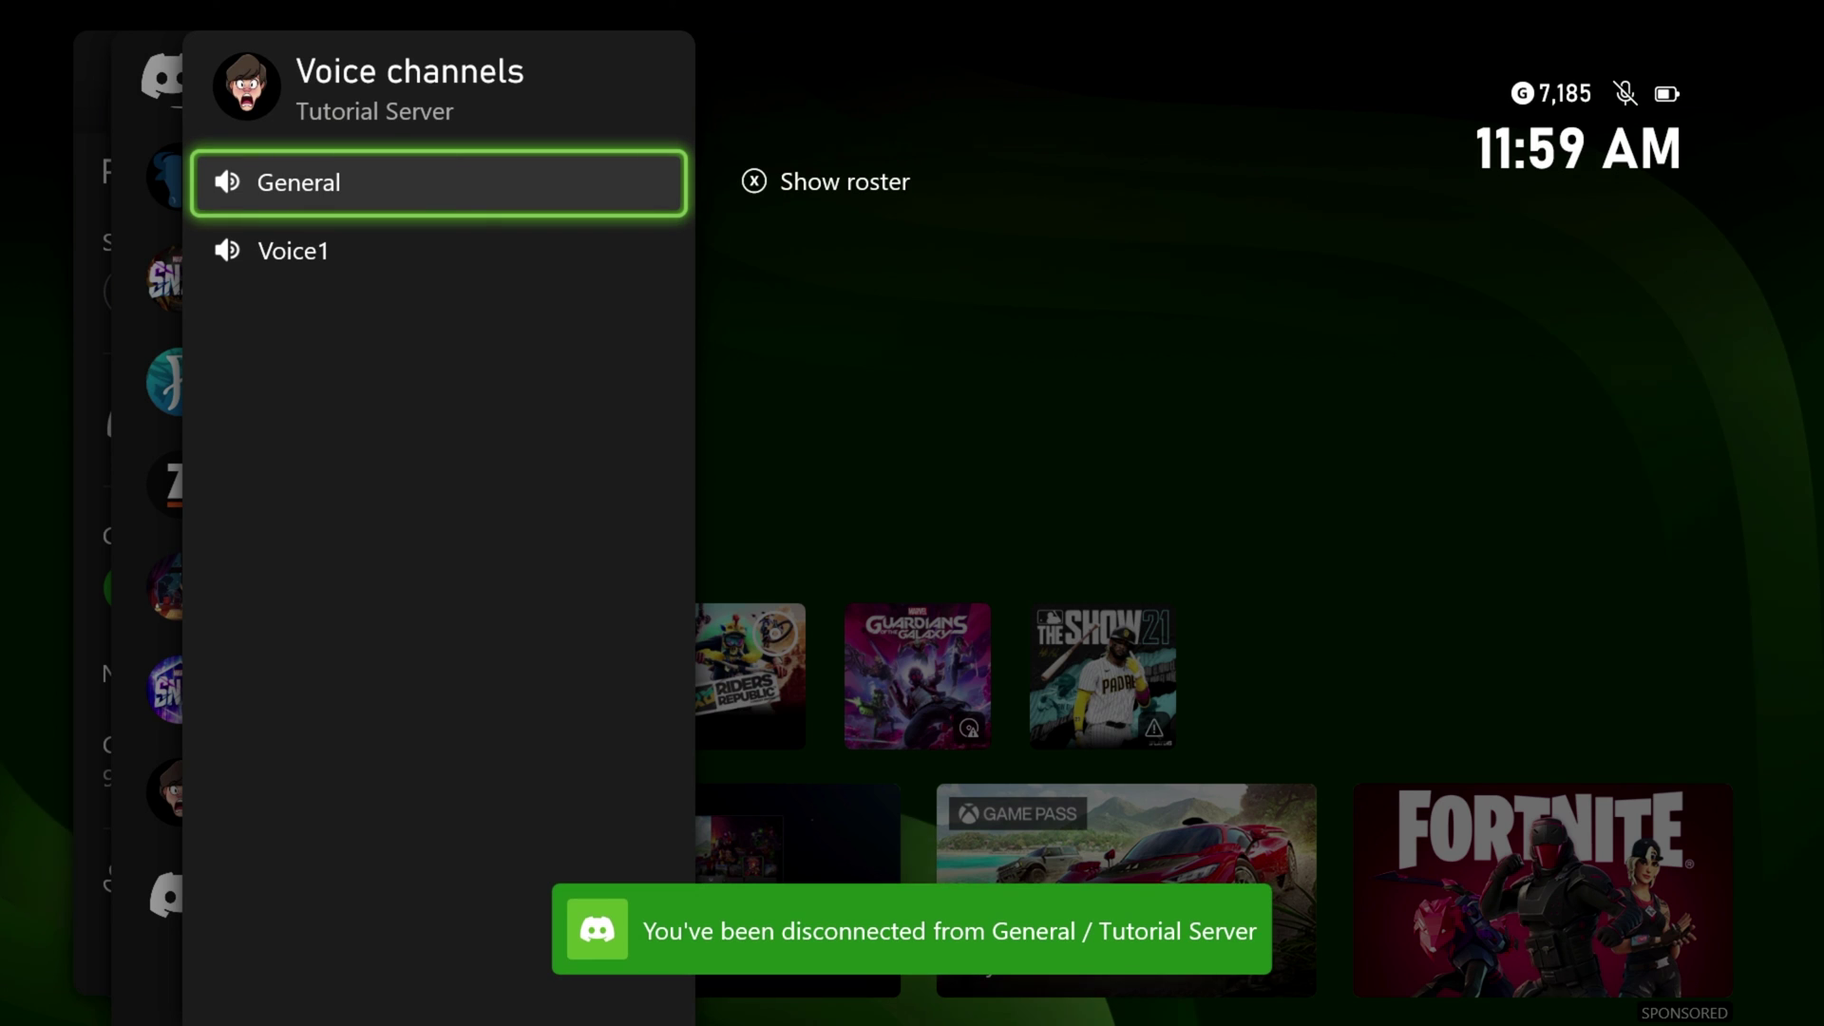